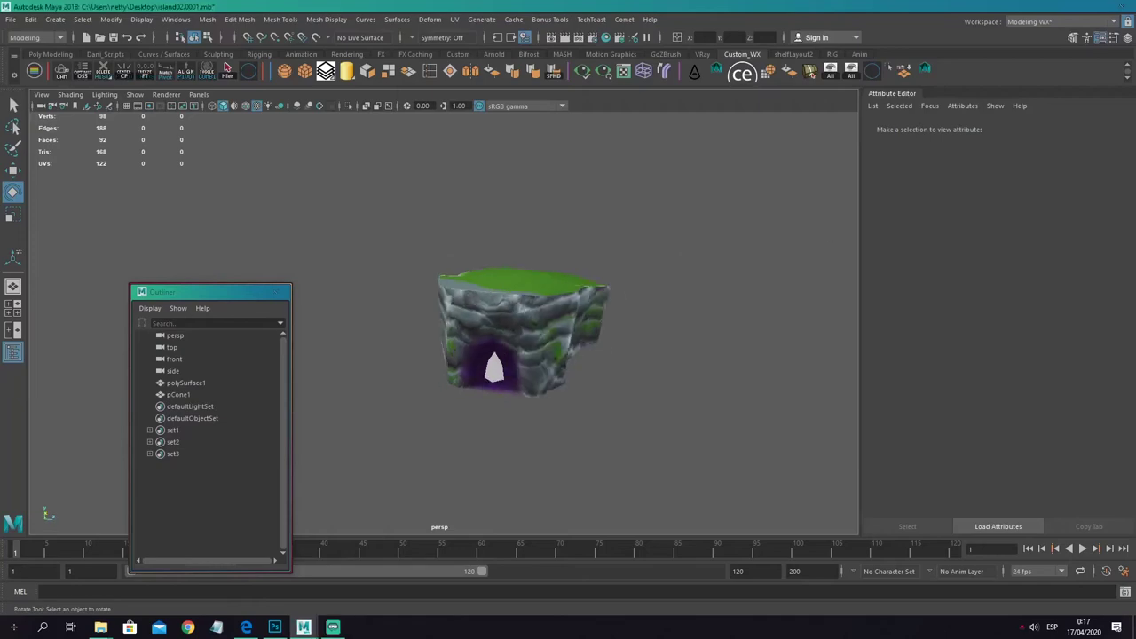
Step: Select the pCone1 crystal and switch to scaling its UV shell in the UV Editor
scroll(723, 350, "up", 5)
left_click(524, 321)
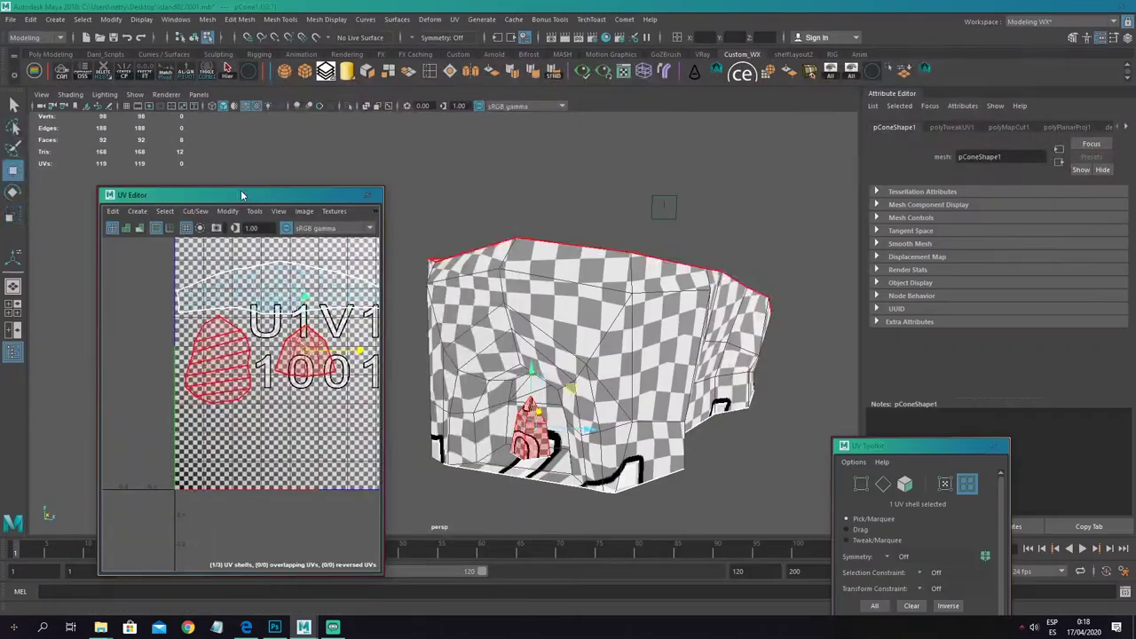
key("r")
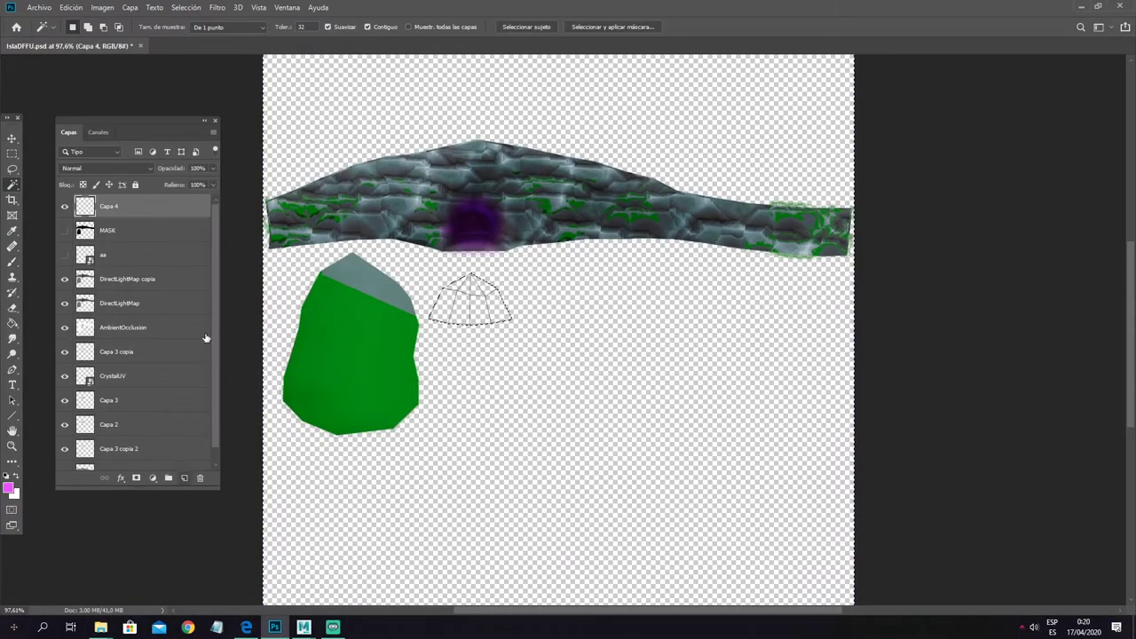
Step: Select the crystal dome, name the layer Crystal and paint it purple
left_click(186, 7)
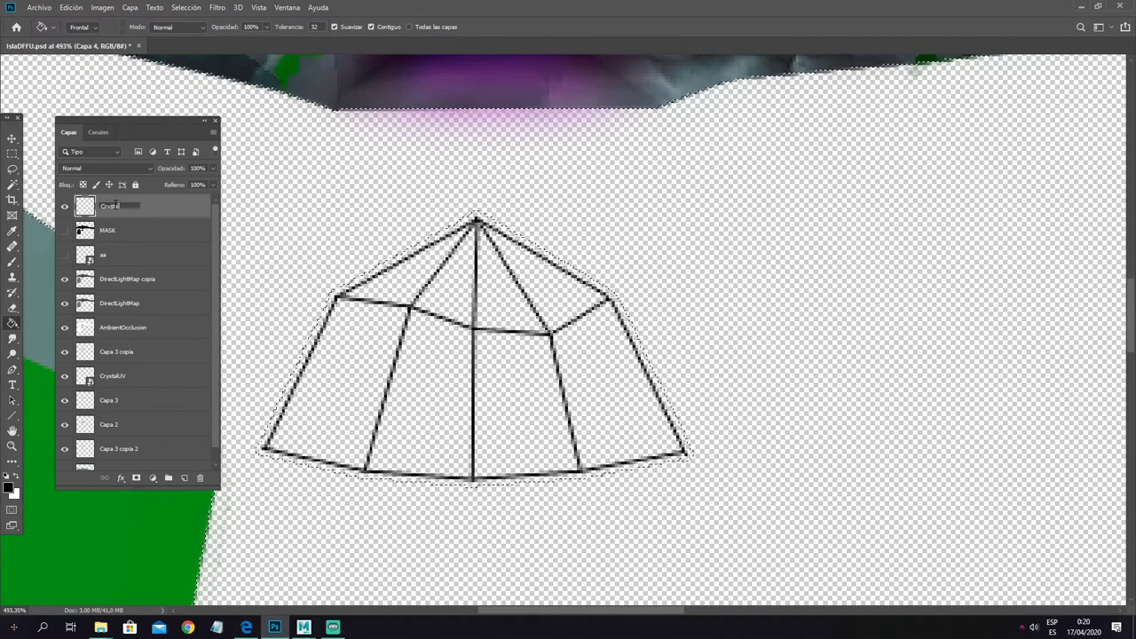
key("Return")
key("b")
left_click(11, 487)
left_click(1083, 286)
mouse_move(489, 304)
left_mouse_down()
mouse_move(402, 277)
mouse_move(550, 417)
left_mouse_up()
Step: Move the Crystal layer beneath the CrystalUV facet outlines and set brush opacity to 27%
left_click_drag(108, 206, 108, 388)
key("l")
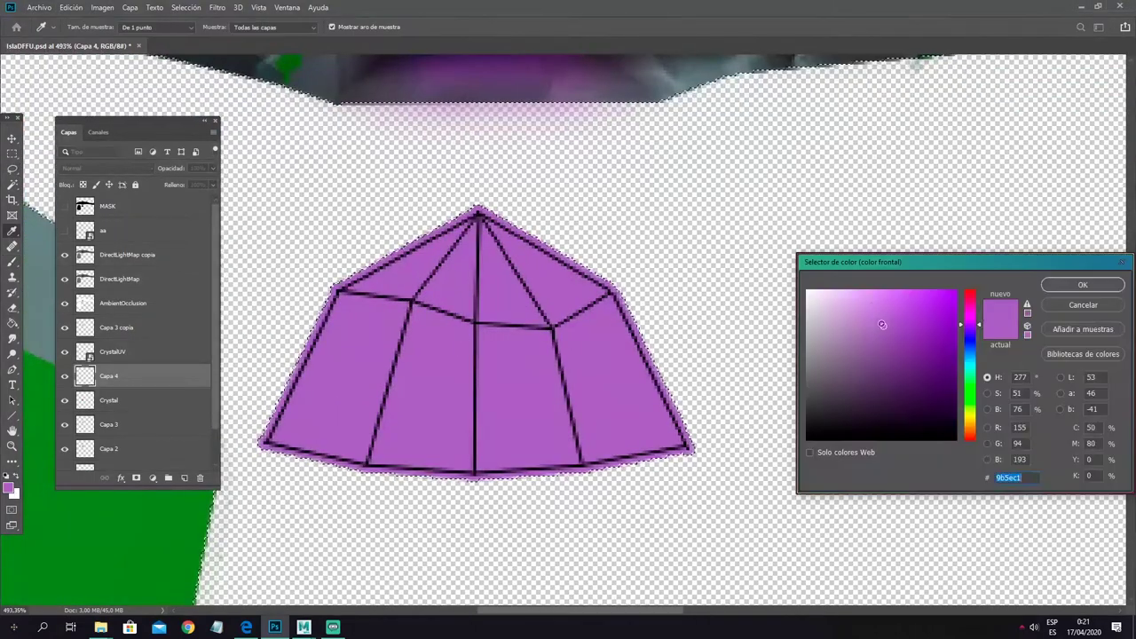
key("Return")
left_click(82, 37)
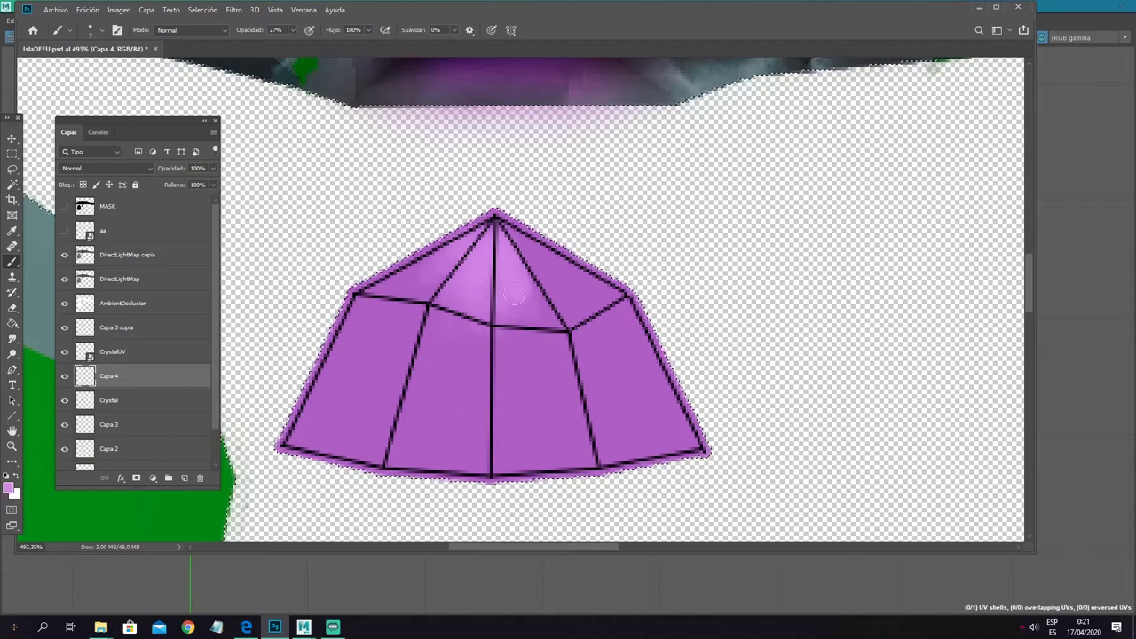
Step: Paint a lighter purple highlight on the crystal's top facet with a new purple colour
left_click_drag(515, 296, 533, 315)
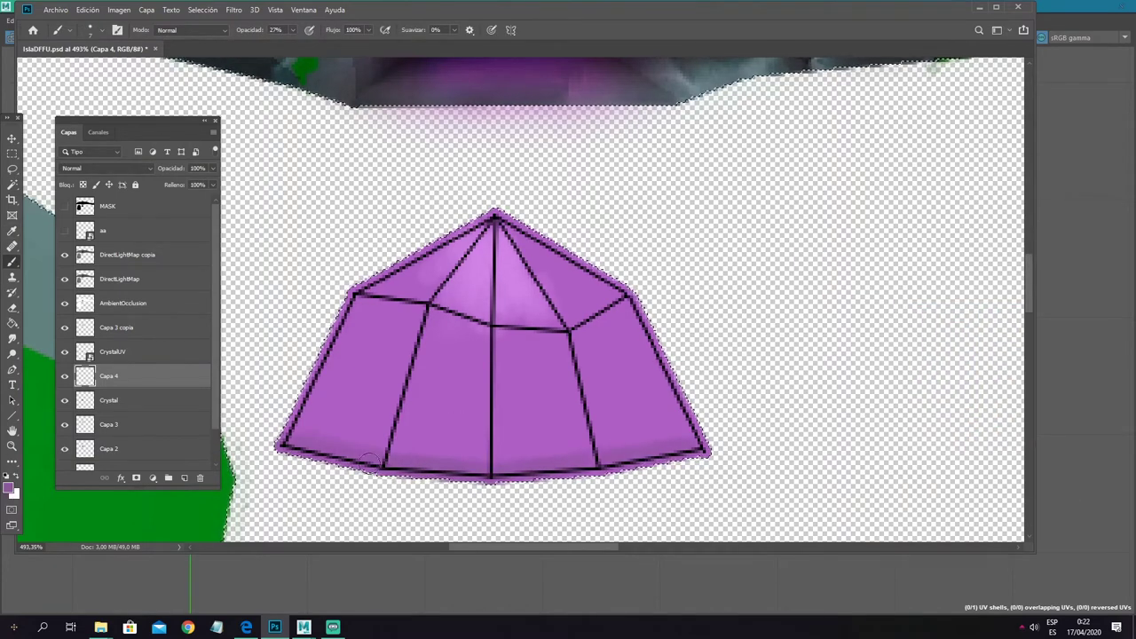
left_click(11, 488)
left_click(346, 387)
key("Return")
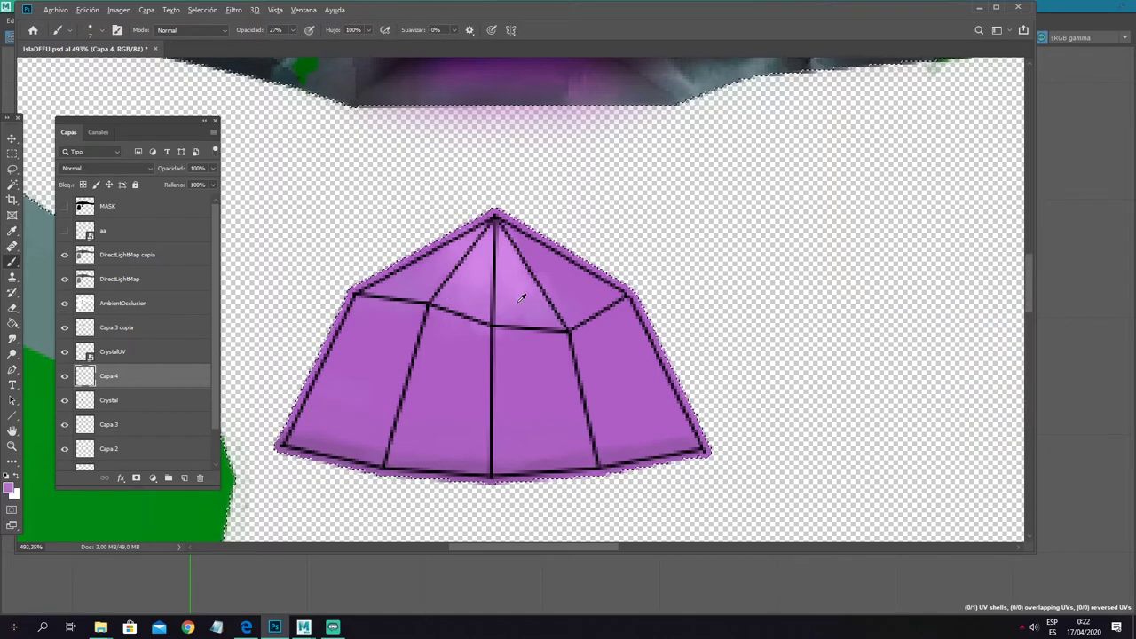
left_click(11, 487)
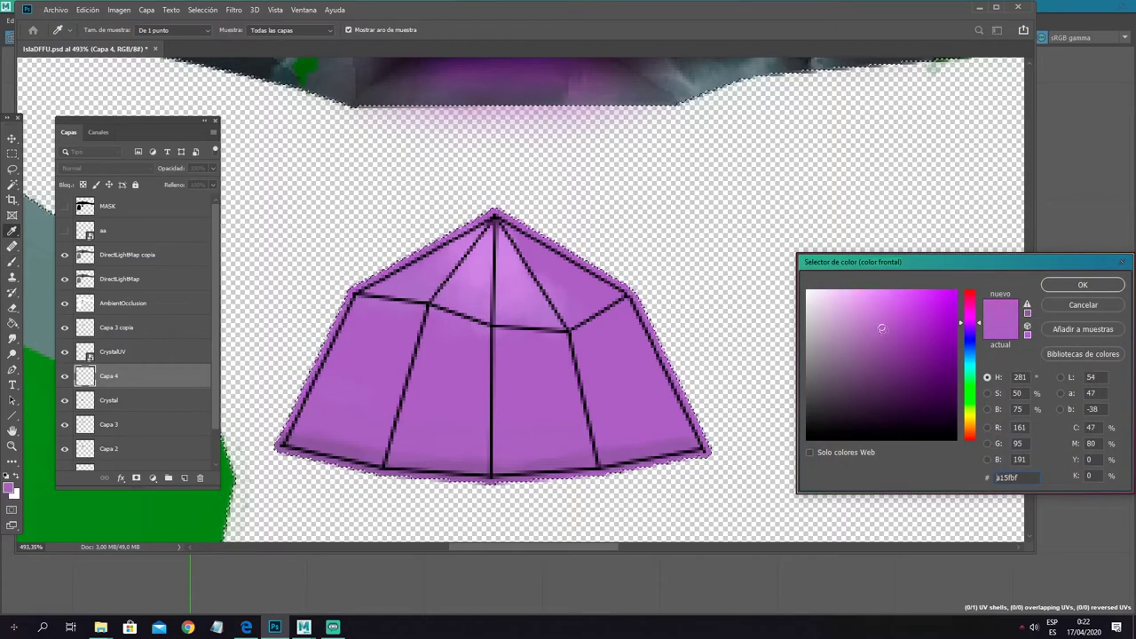
key("Return")
Step: With the Crystal fill hidden, paint a horizontal purple stroke across the crystal, then restore the fill
left_click(64, 400)
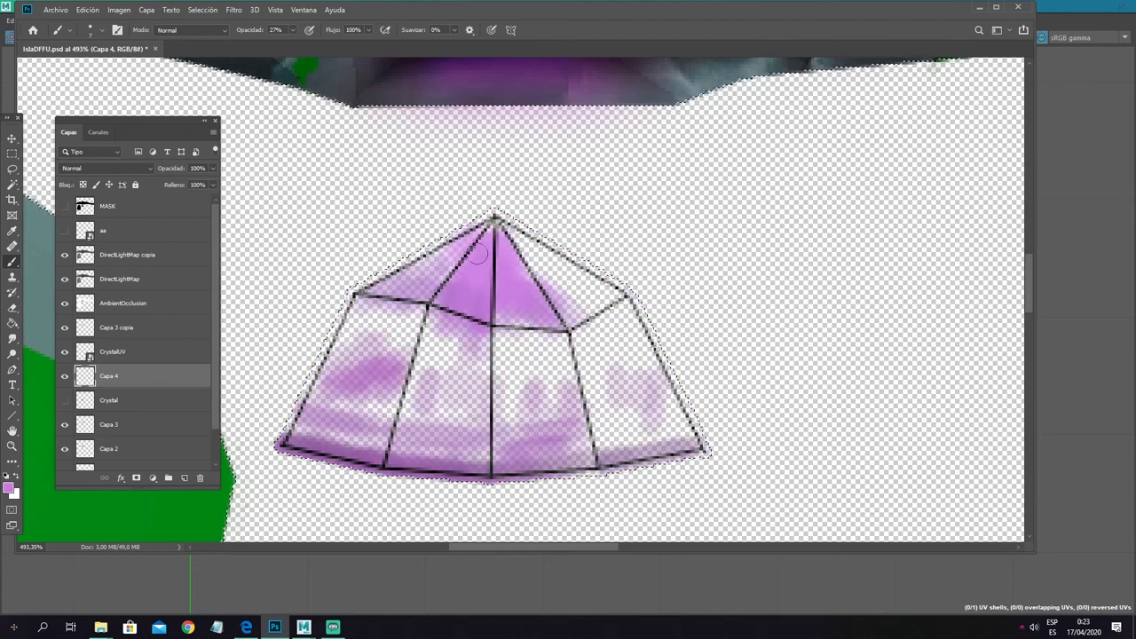
left_click_drag(345, 379, 599, 384)
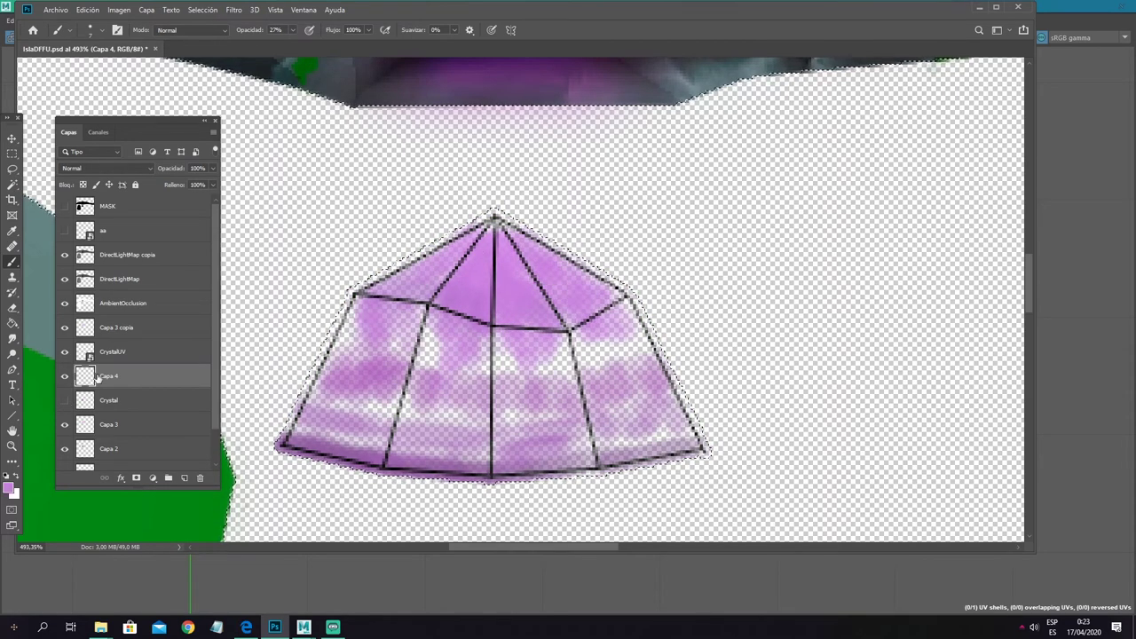
key("alt+BackSpace")
left_click(13, 340)
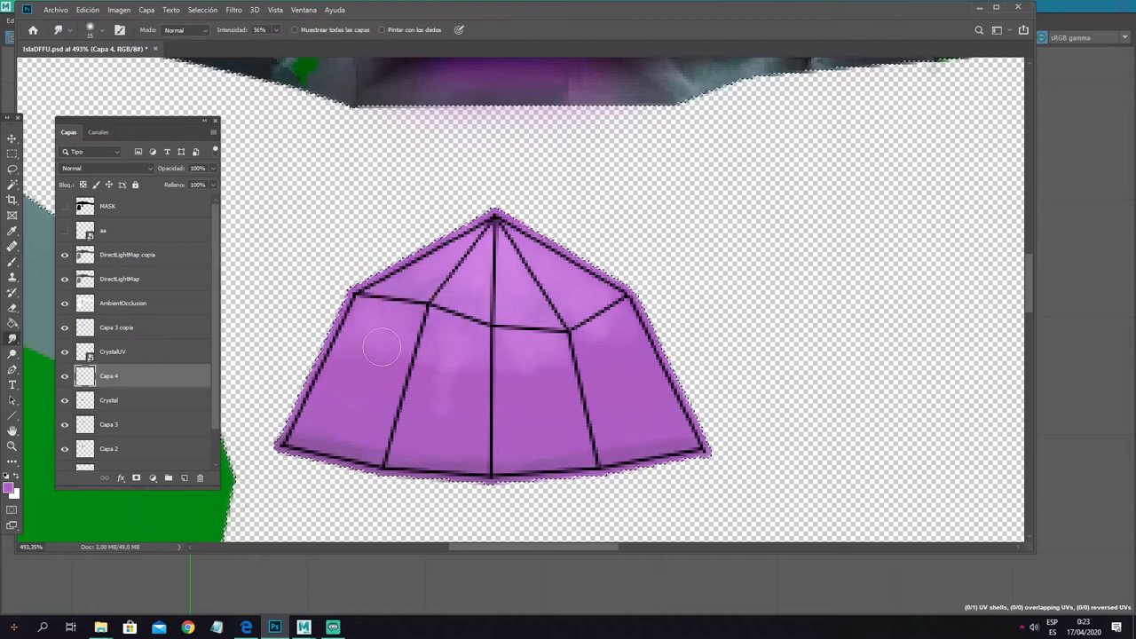
left_click(233, 12)
Step: Gaussian-blur the facet shading and repaint the pale glow along the crystal's left edge
left_click(506, 223)
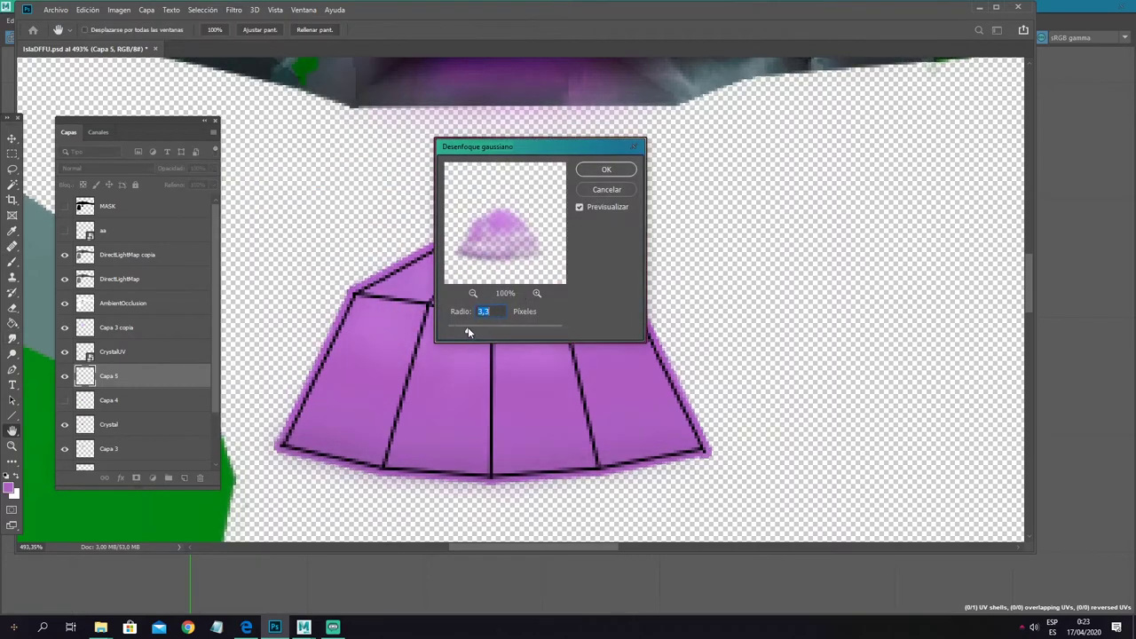
key("Return")
scroll(435, 435, "down", 2)
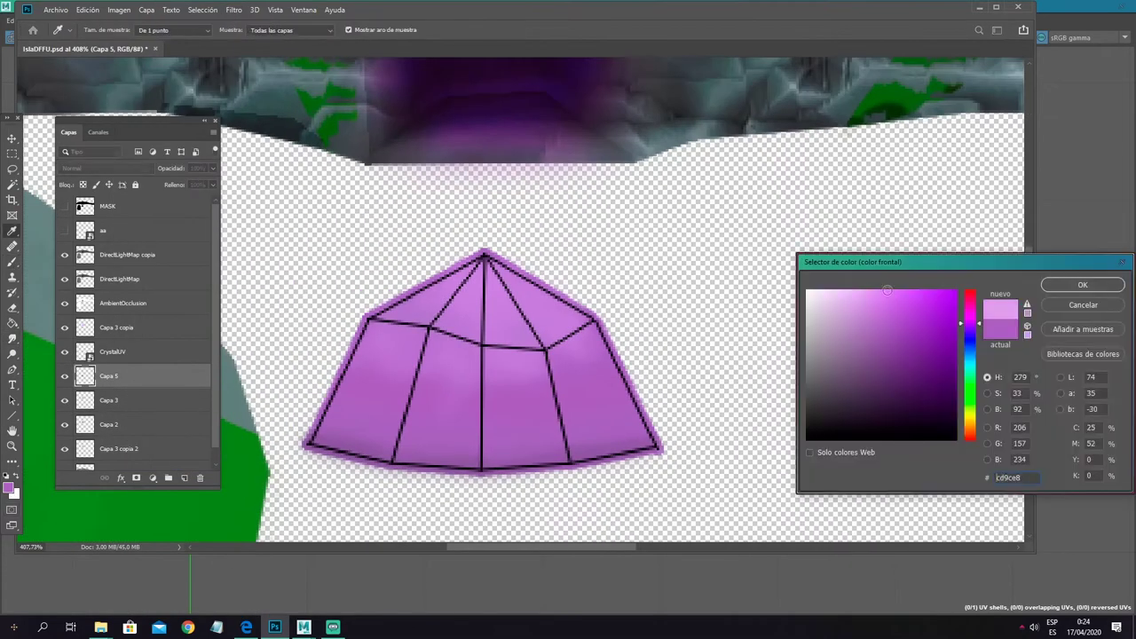
key("b")
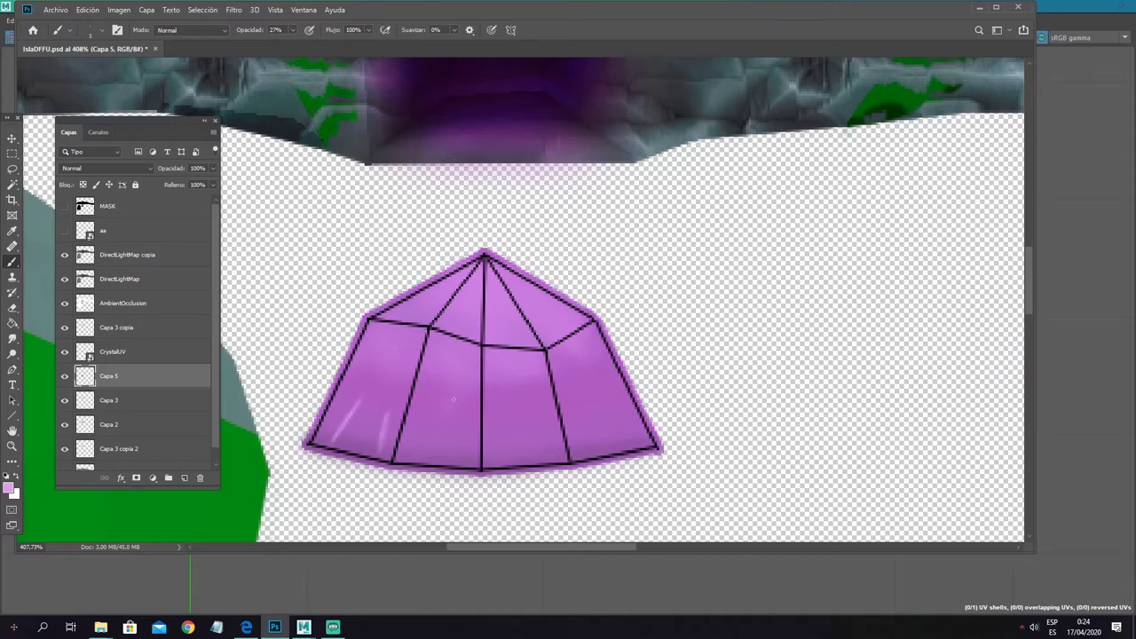
left_click(232, 10)
left_click(266, 27)
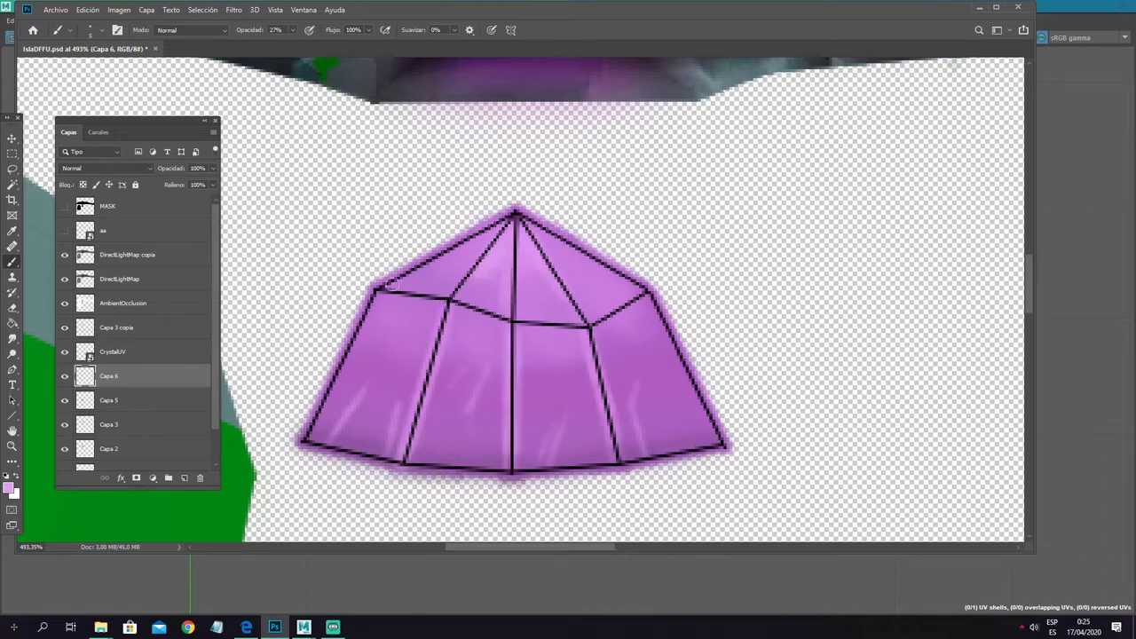
left_click_drag(391, 284, 300, 440)
Step: Duplicate the streak layer, Gaussian-blur the copy and hide the CrystalUV outlines
key("ctrl+j")
left_click(234, 9)
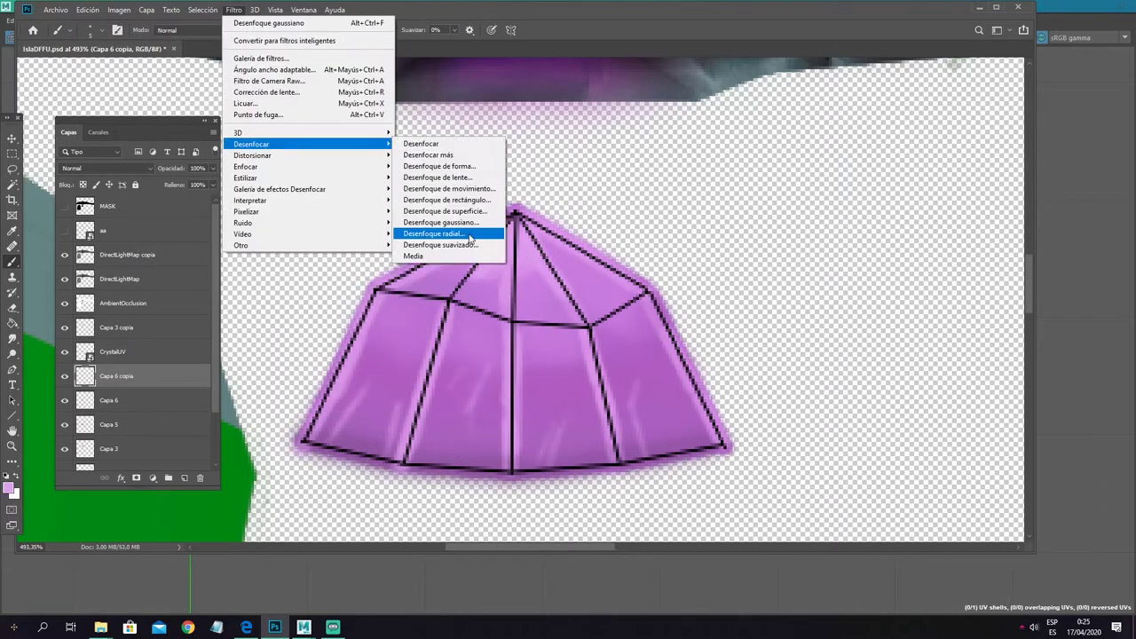
left_click(584, 296)
key("Return")
left_click(64, 352)
key("e")
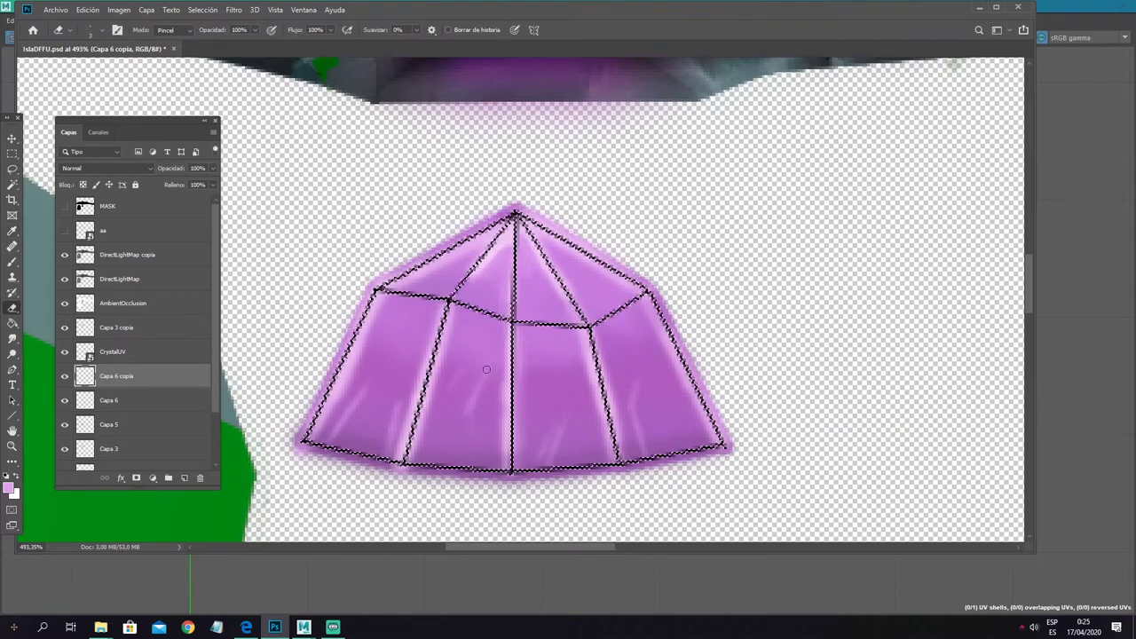
Step: Apply a Gaussian blur to the Capa 6 streak layer
scroll(644, 273, "down", 5)
scroll(663, 311, "up", 3)
left_click(108, 401)
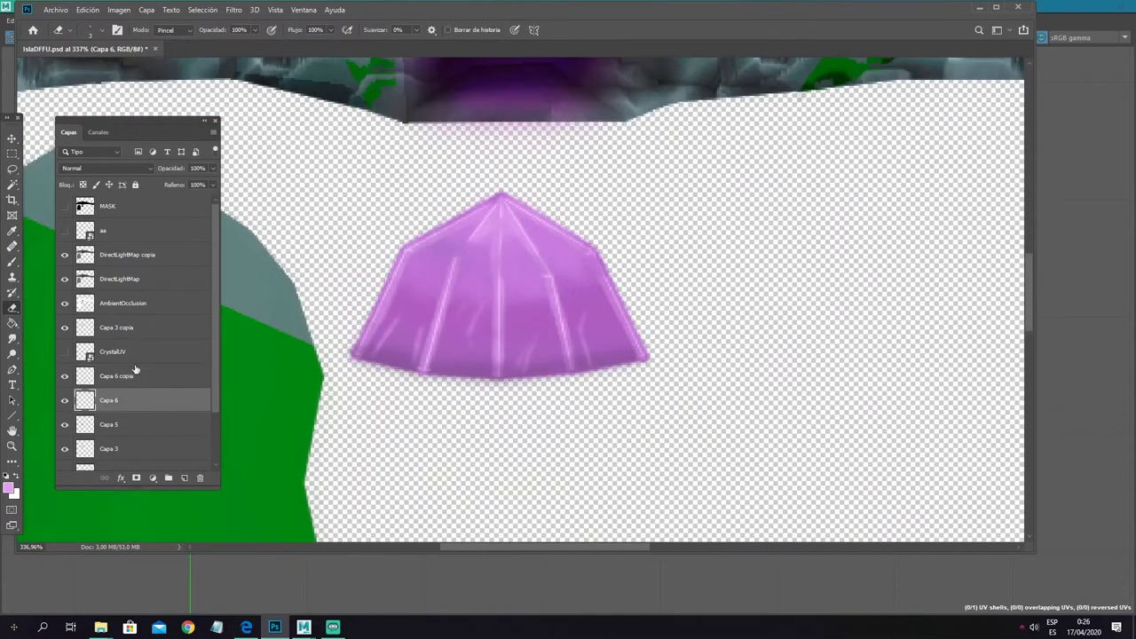
left_click(233, 9)
left_click(267, 25)
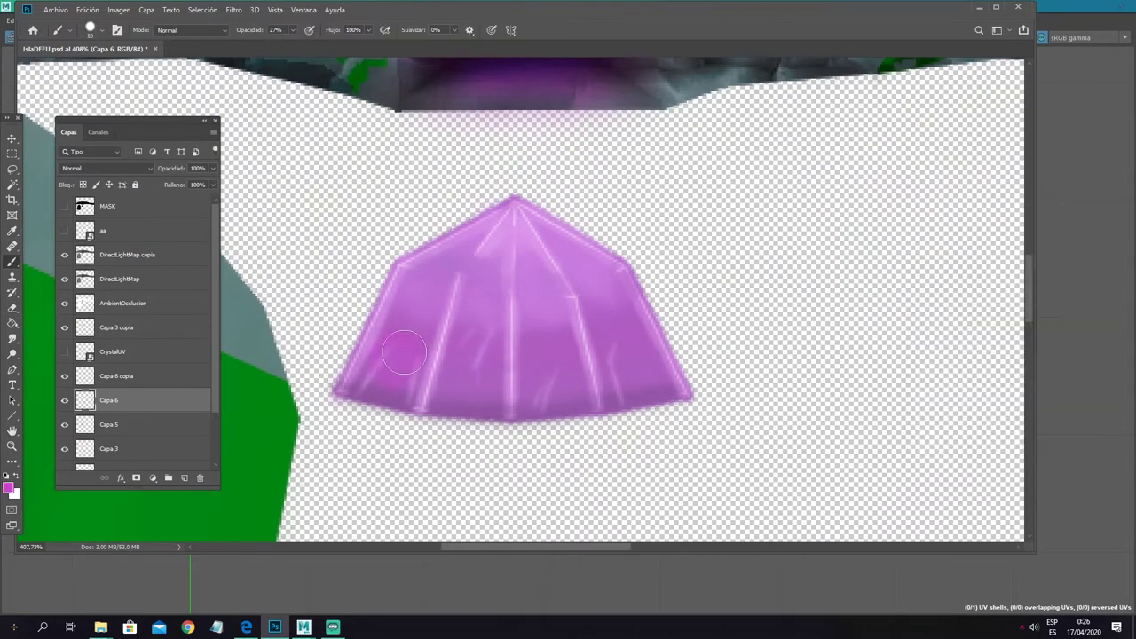
left_click(233, 9)
left_click(462, 221)
key("Return")
Step: On new layer Capa 7, dab deeper purple spots across the crystal's lower facets
key("ctrl+shift+alt+n")
left_click(9, 487)
left_click(906, 346)
key("Return")
left_click_drag(397, 360, 472, 367)
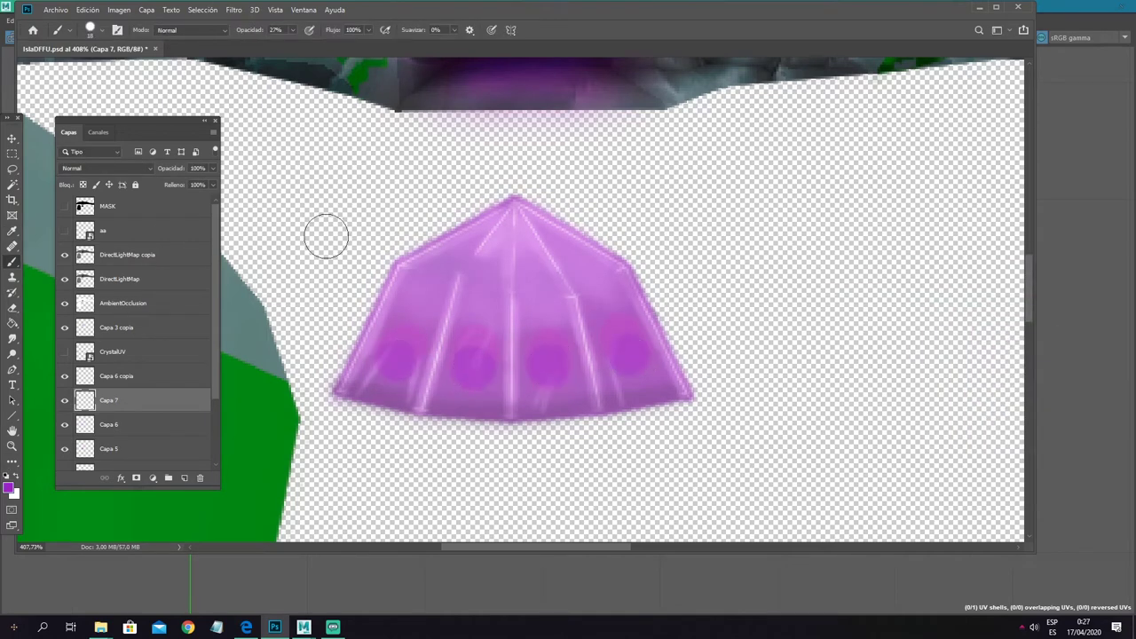
Step: Gaussian-blur the purple dabs and merge layers Capa 5 through Capa 7
left_click(233, 9)
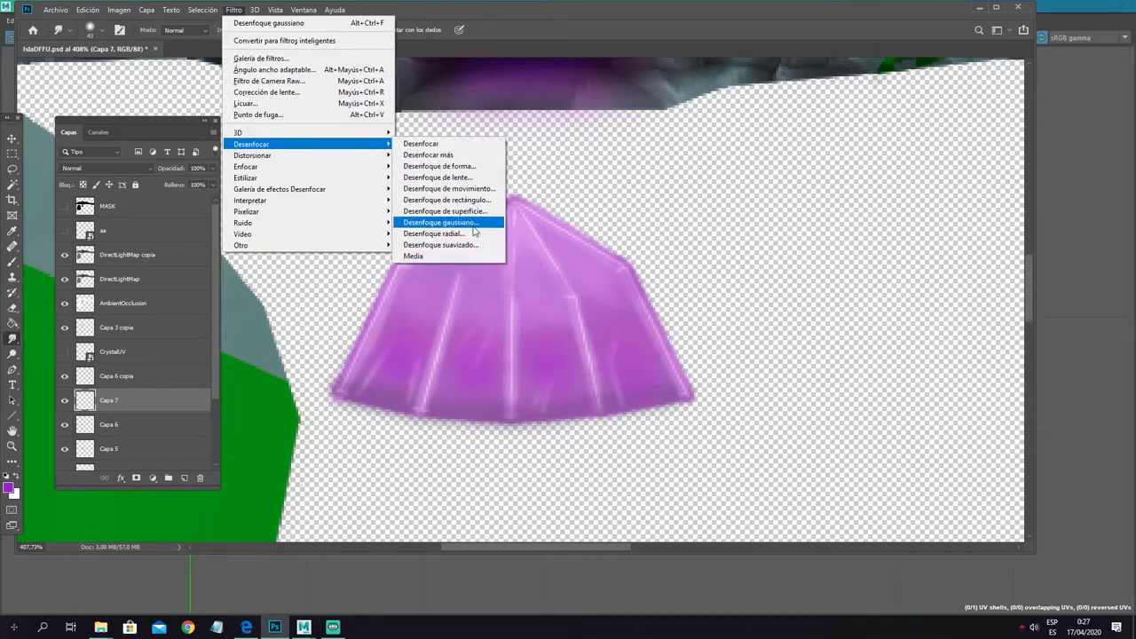
left_click(482, 223)
key("Return")
scroll(107, 373, "down", 3)
left_click(109, 361, "shift")
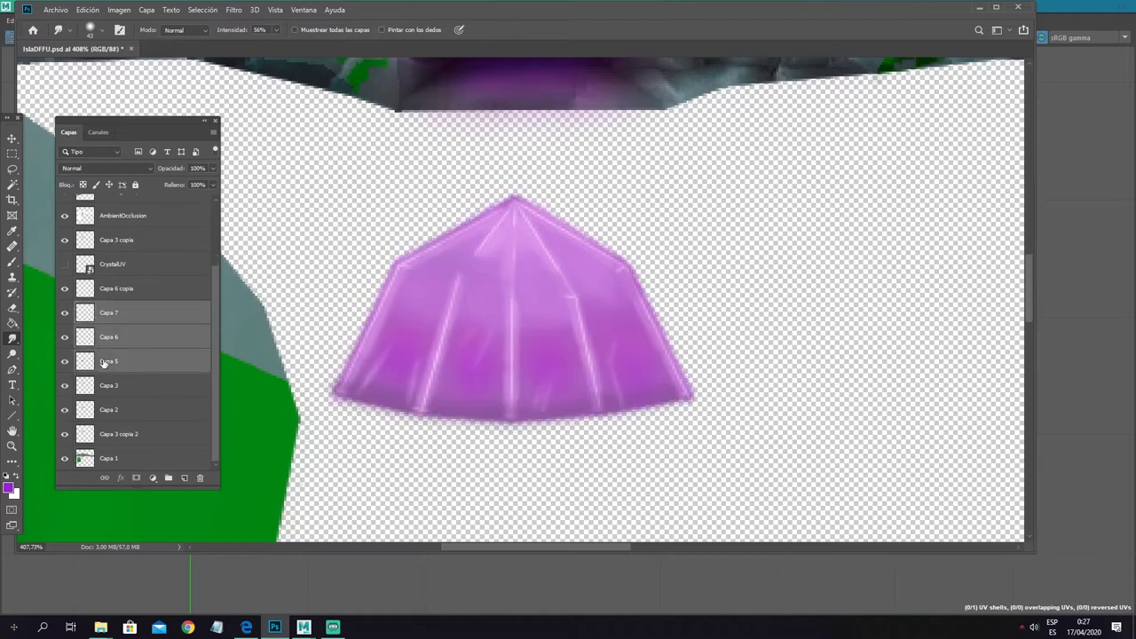
key("ctrl+e")
Step: Duplicate the streak highlights twice and merge the copies to brighten them
left_click(115, 337)
key("ctrl+j")
key("e")
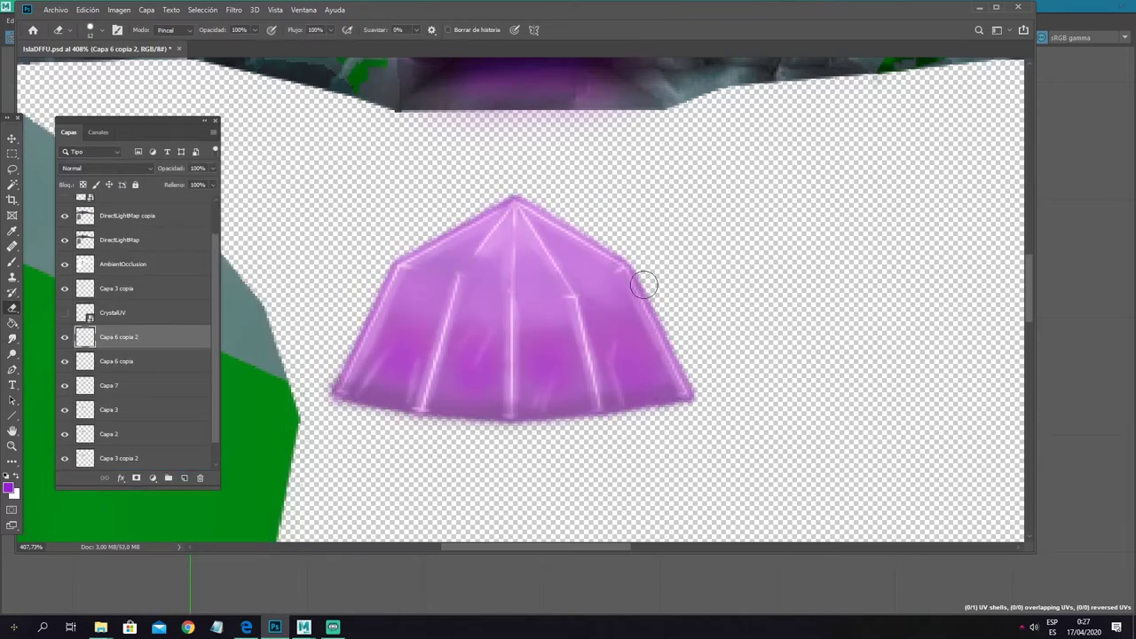
key("ctrl+j")
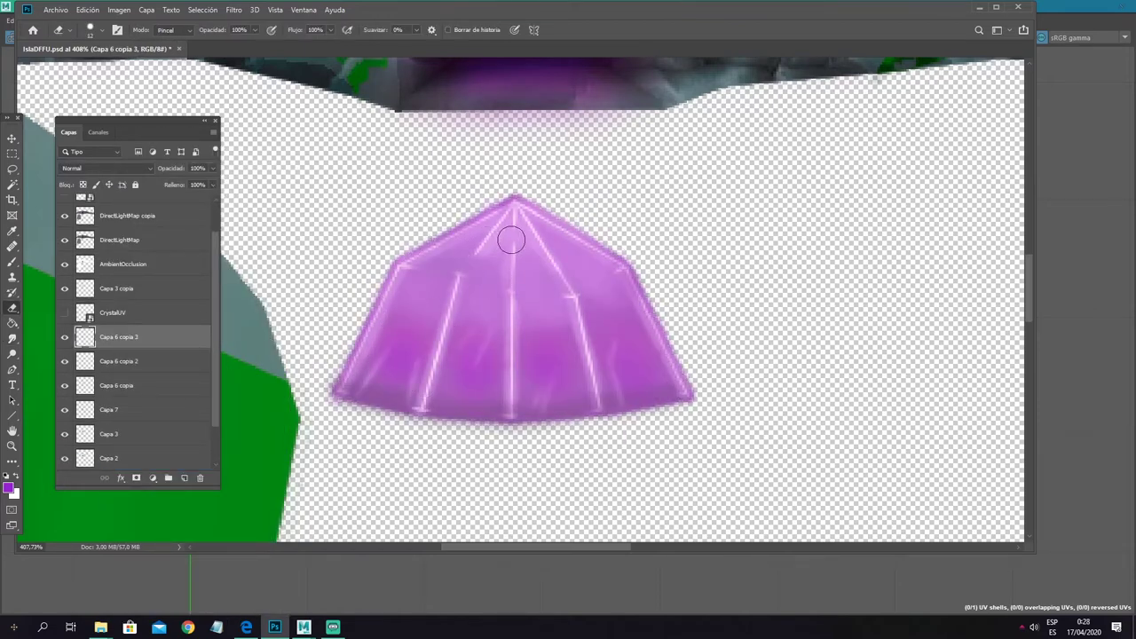
left_click(108, 409, "shift")
key("ctrl+e")
Step: Paint light-purple cross highlights on a new layer and soften them with a Gaussian blur
left_click(184, 477)
key("b")
left_click(9, 486)
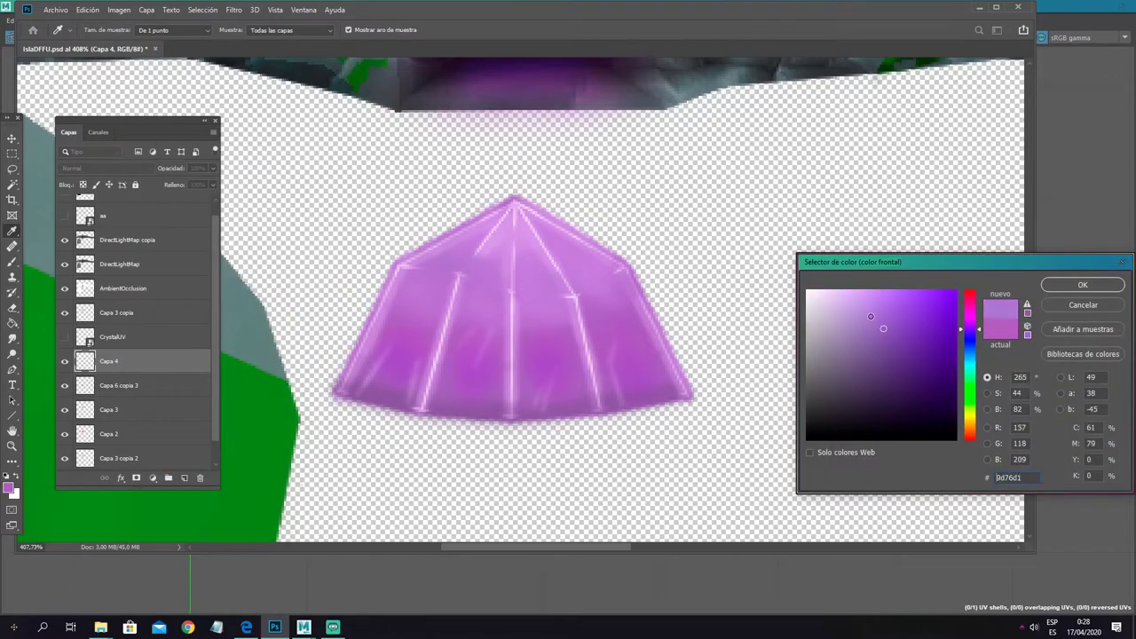
left_click(1065, 304)
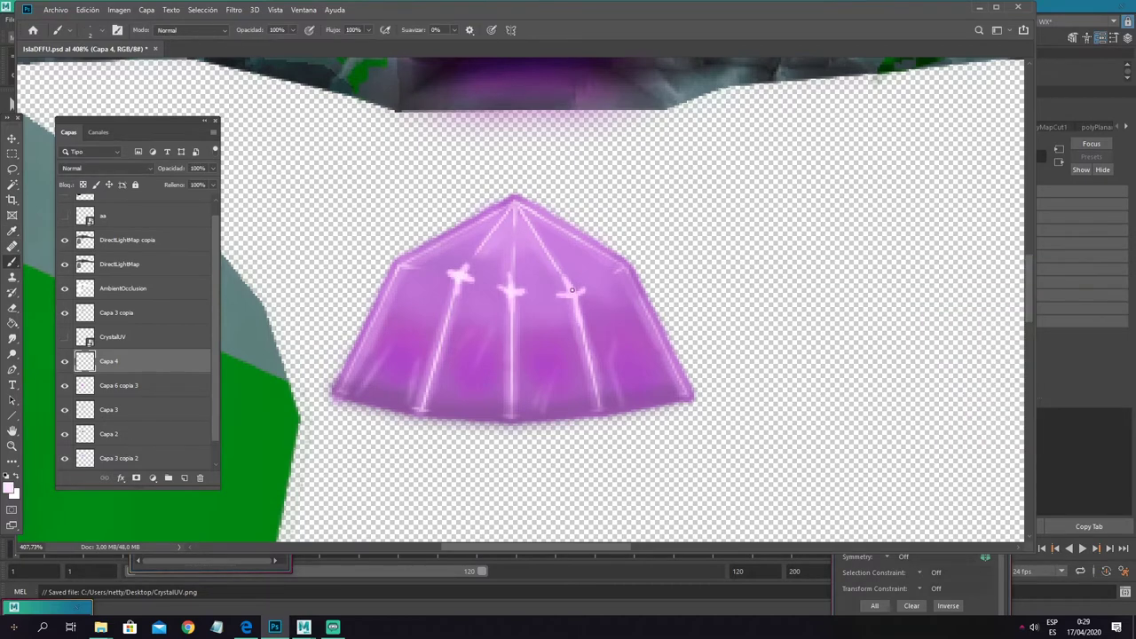
left_click(233, 10)
left_click(444, 222)
key("Return")
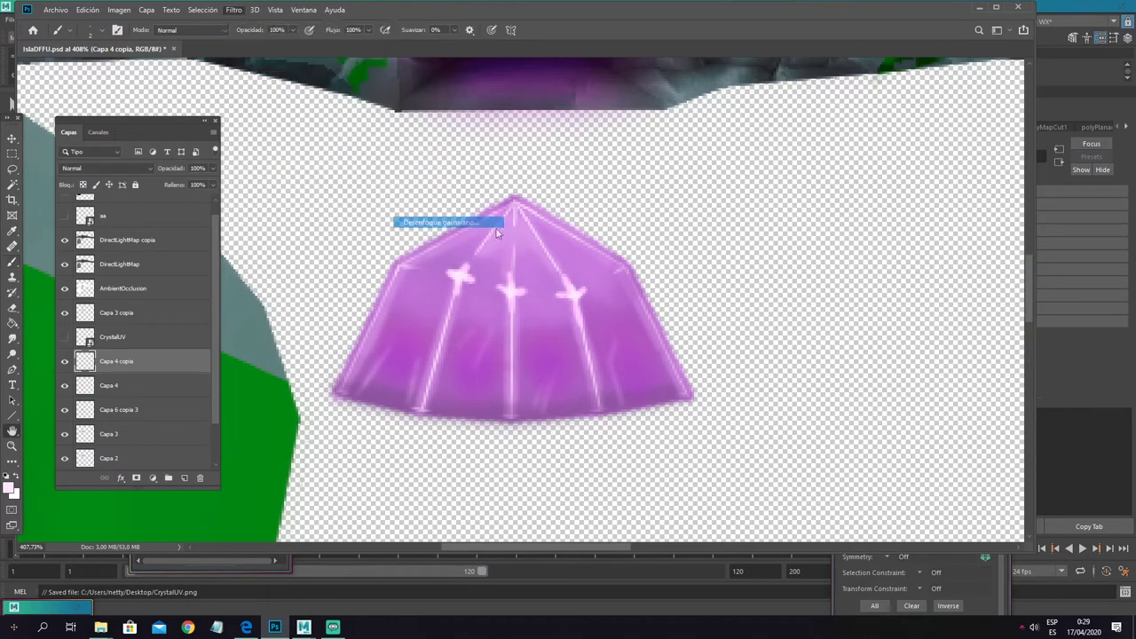
key("Return")
left_click(115, 386)
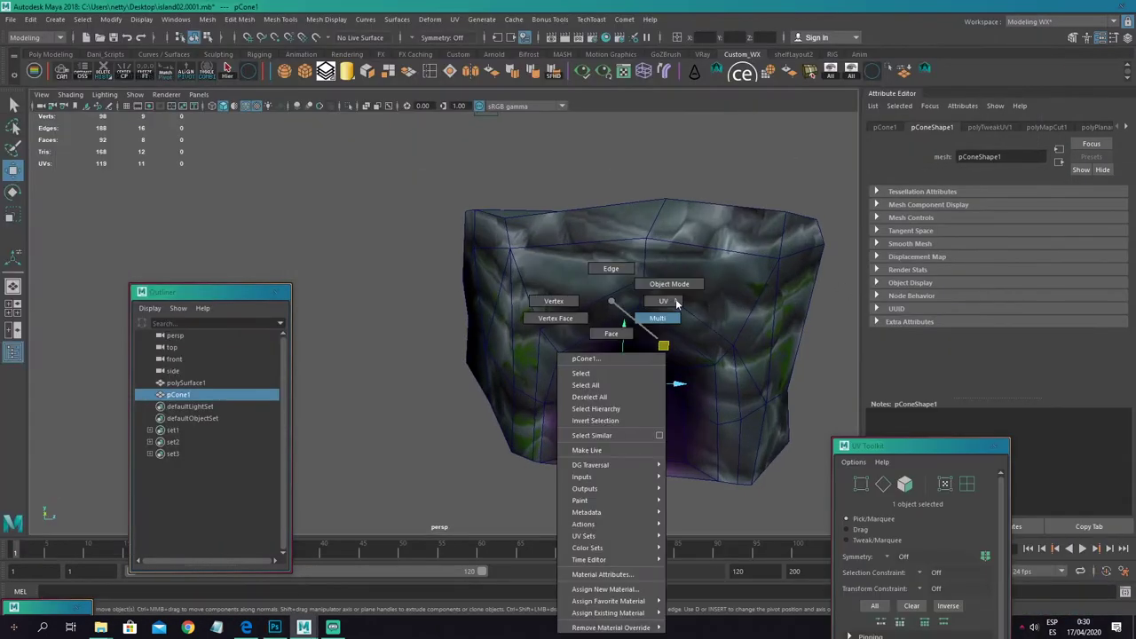
Step: Open the Maya cone's UV layout to inspect the new purple crystal texture
left_click(255, 211)
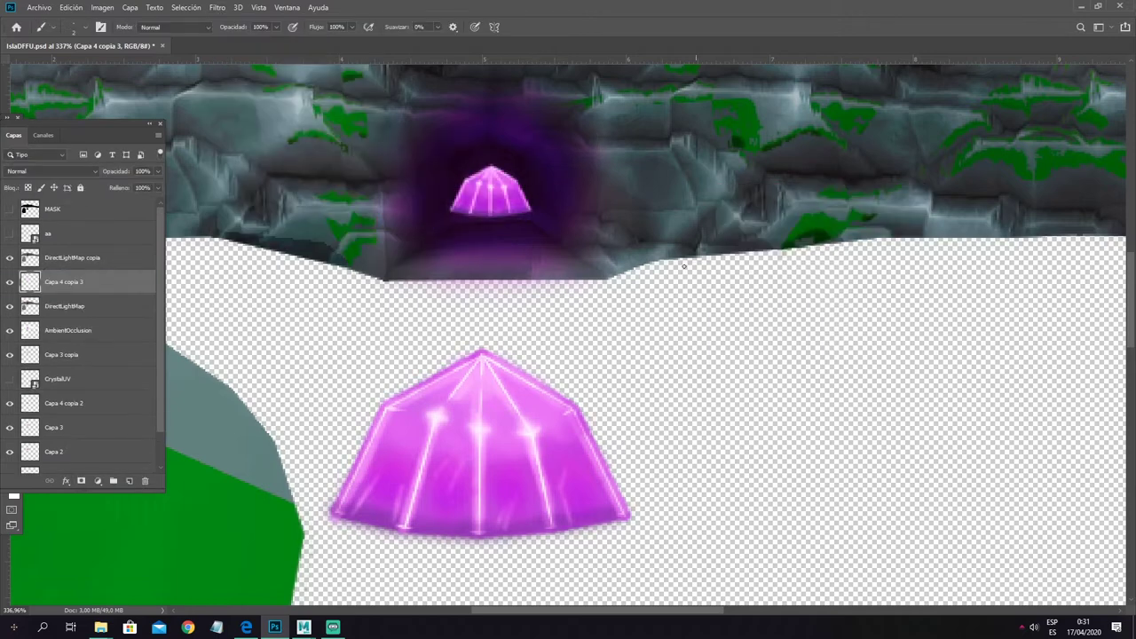
Step: Blur the cave glow, narrow it horizontally and transform a duplicated copy
key("Return")
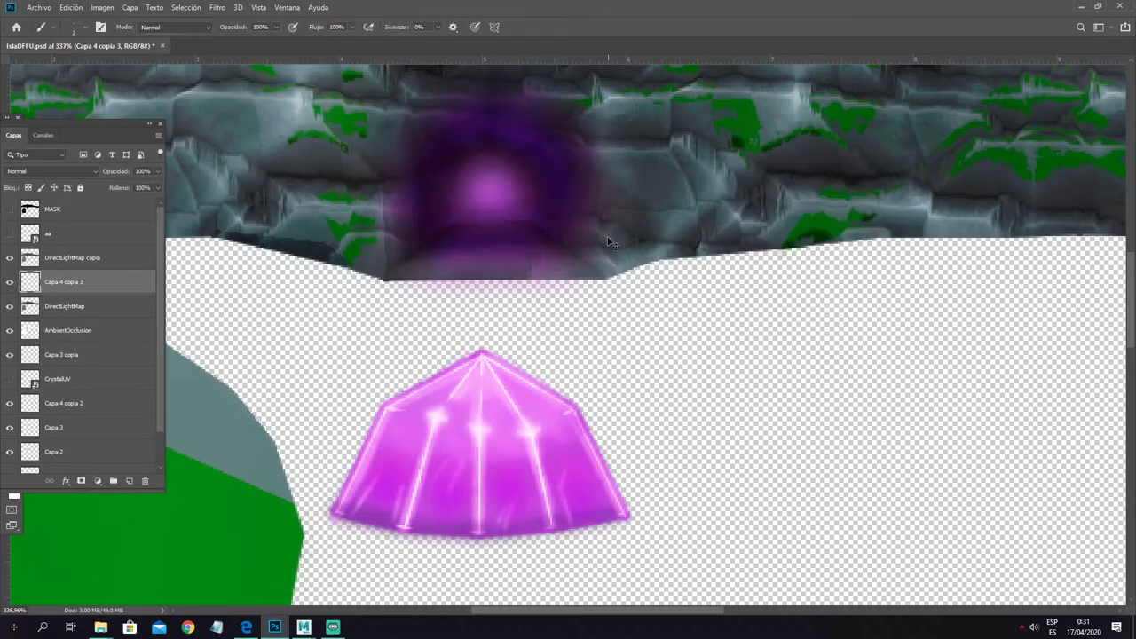
key("ctrl+t")
mouse_move(553, 197)
left_mouse_down()
mouse_move(534, 197)
mouse_move(554, 279)
left_mouse_up()
key("Return")
key("ctrl+alt+t")
key("Return")
key("b")
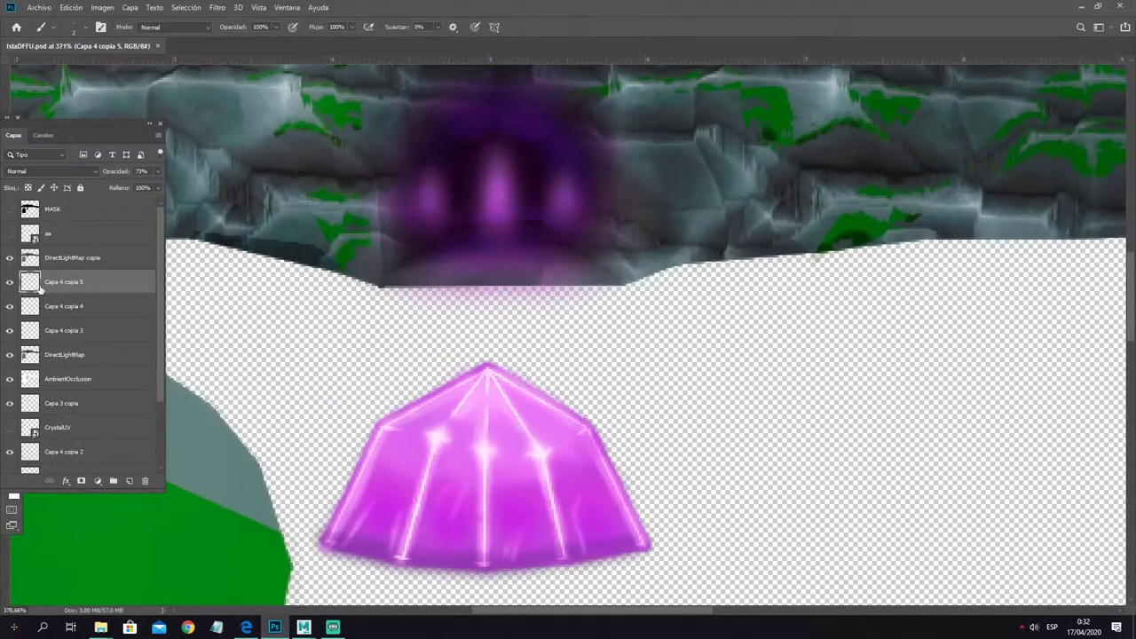
Step: Add a third narrowed glow streak beside the others and name the merged layer lucesDentro
left_click(53, 306)
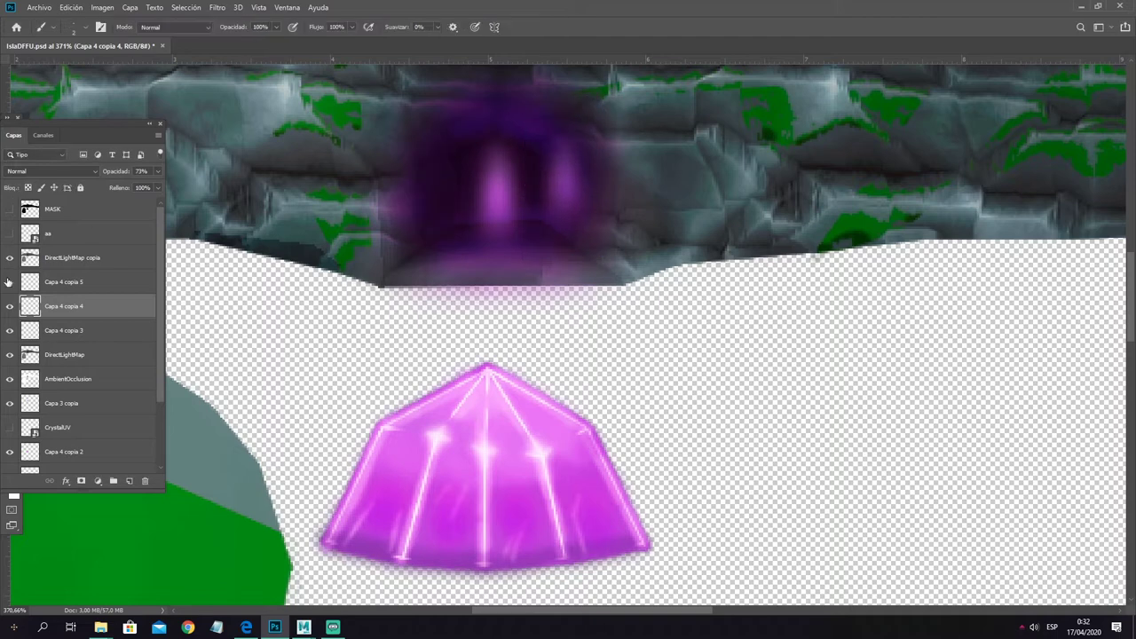
key("ctrl+j")
scroll(507, 130, "up", 2)
key("ctrl+t")
key("Return")
key("ctrl+t")
left_click_drag(411, 220, 421, 212)
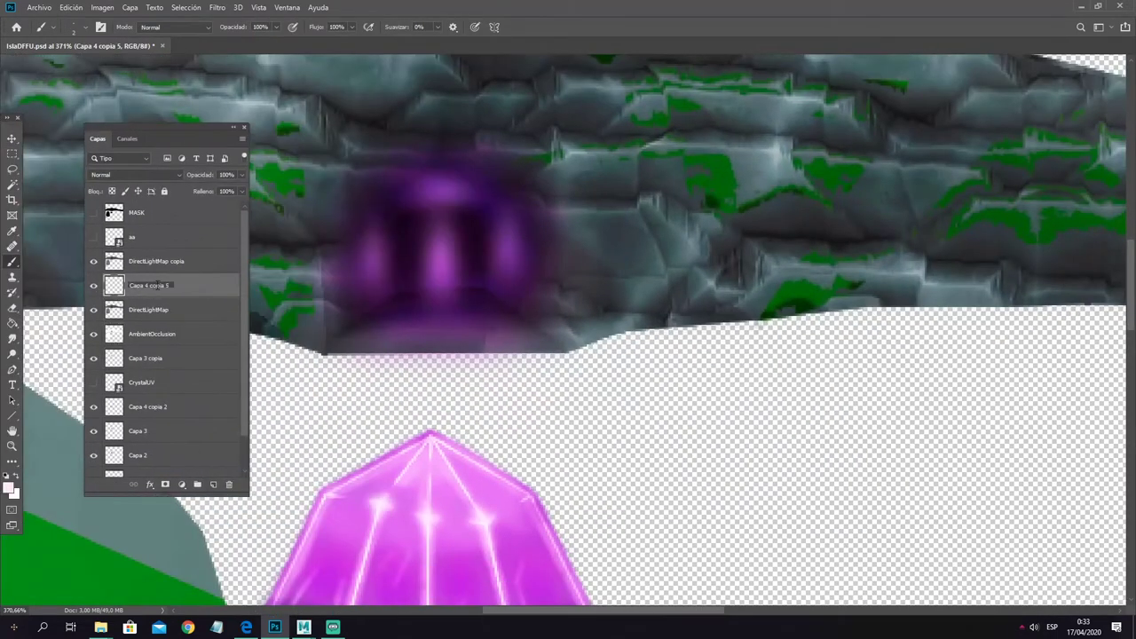
key("Return")
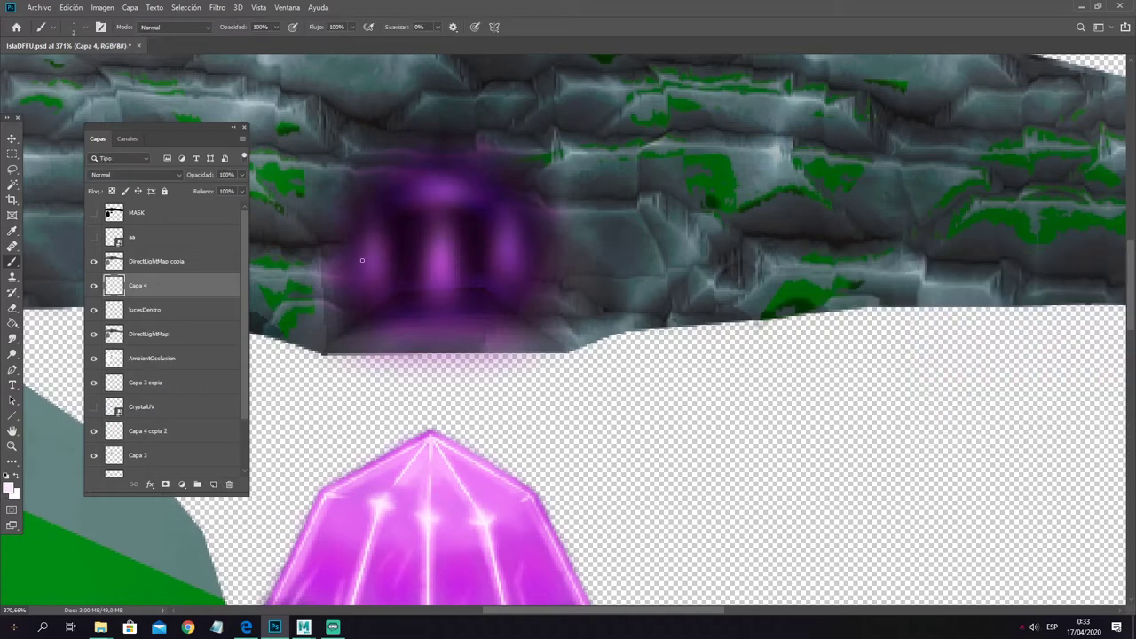
Step: Apply a further Gaussian blur to the lucesDentro cave lights
left_click(217, 7)
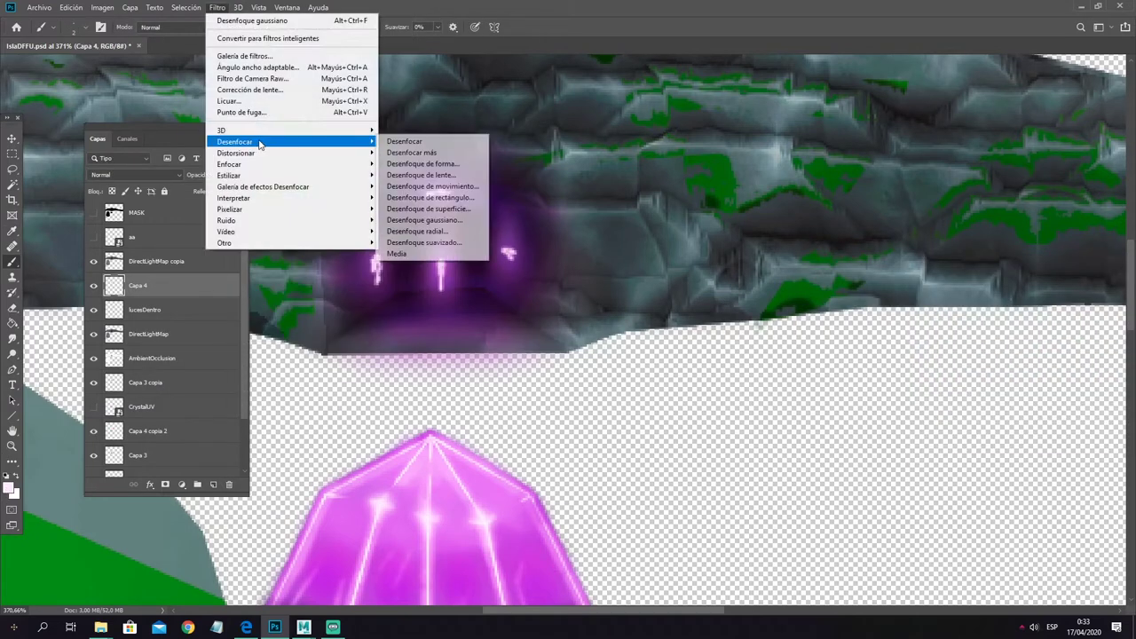
left_click(462, 168)
left_click(890, 213)
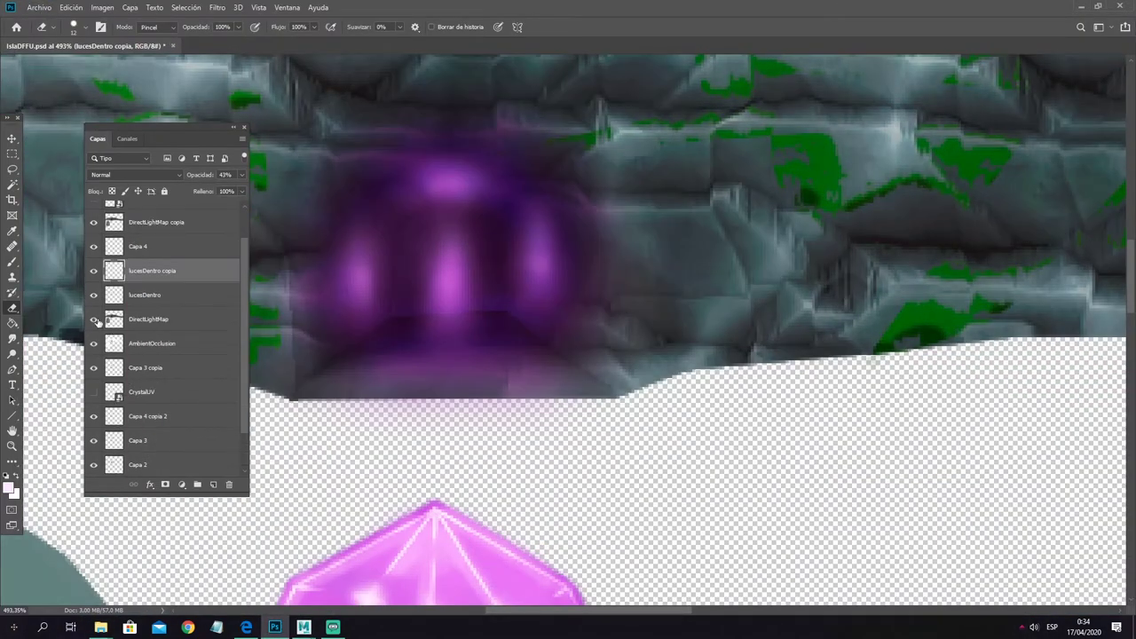
Step: Toggle the DirectLightMap copia layer, select Capa 1 and lasso the cave opening
left_click(93, 261)
left_click(93, 261)
left_click(93, 261)
left_click(93, 261)
scroll(160, 355, "down", 3)
left_click(137, 465)
key("l")
left_click_drag(296, 396, 340, 418)
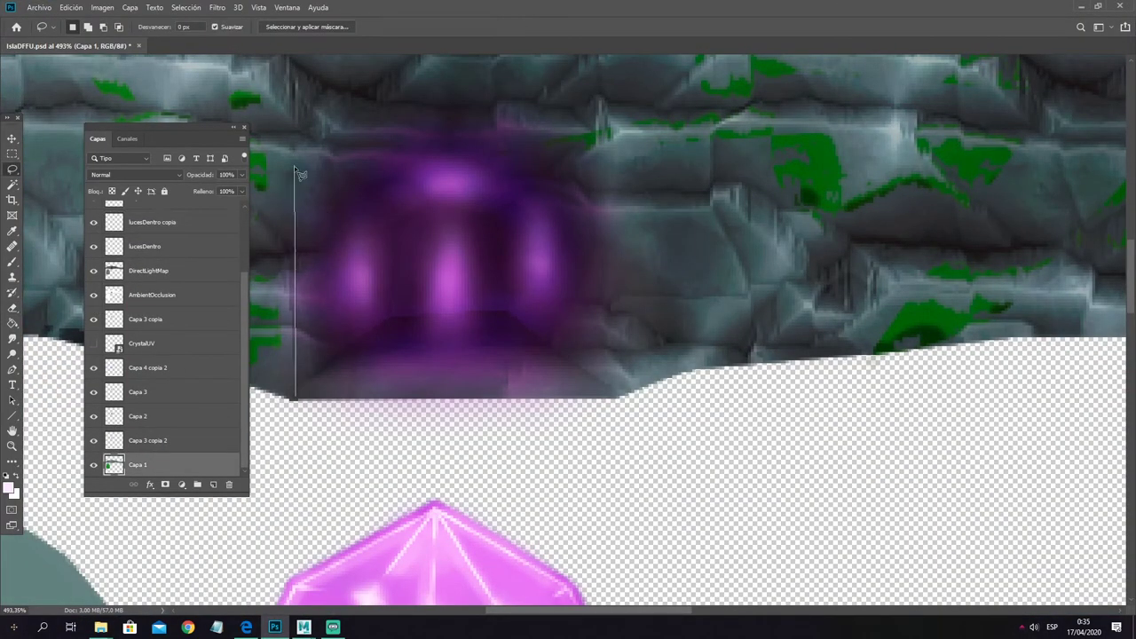
Step: Set the cave fill layer's blend mode to Sobreexponer color, then bring Maya back up
scroll(150, 373, "up", 1)
left_click(151, 309)
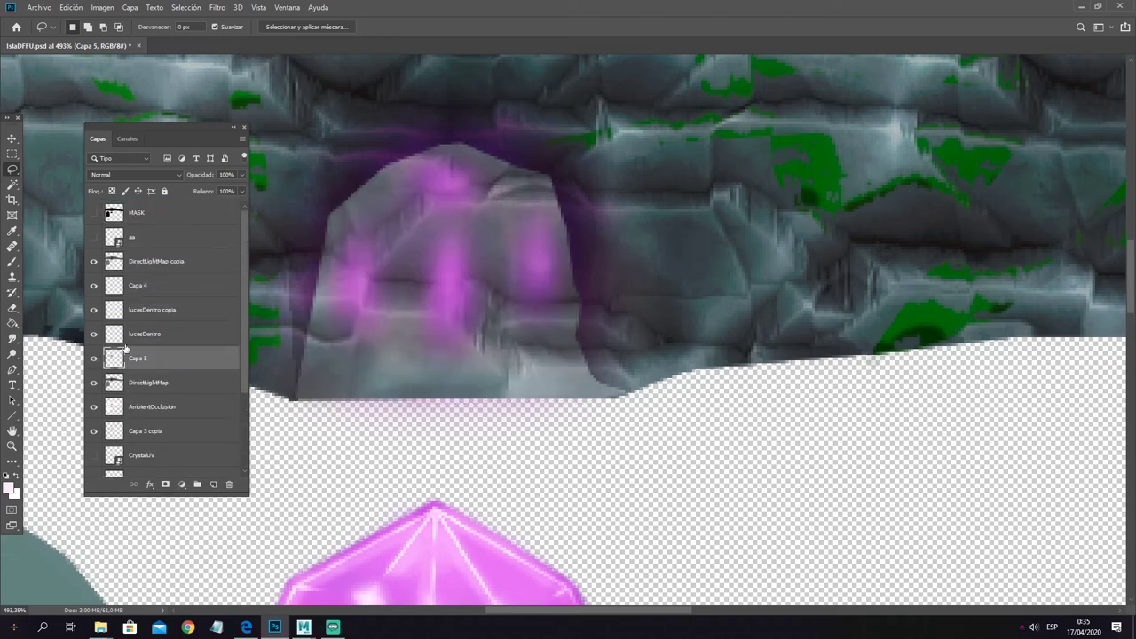
left_click(134, 174)
left_click(114, 282)
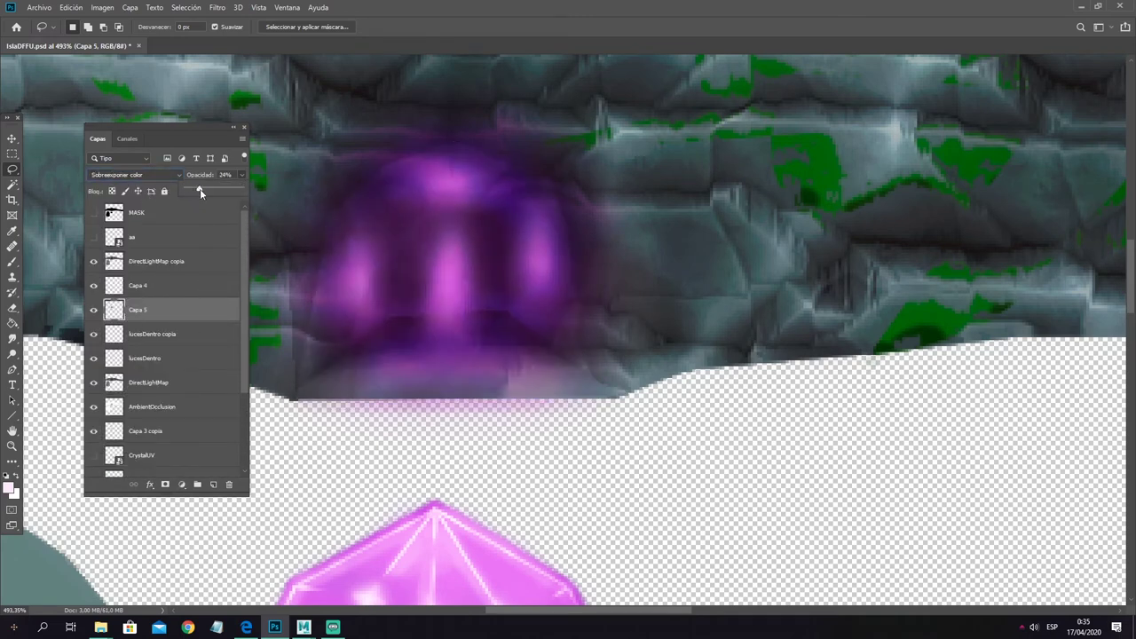
left_click(217, 7)
key("Escape")
left_click(304, 627)
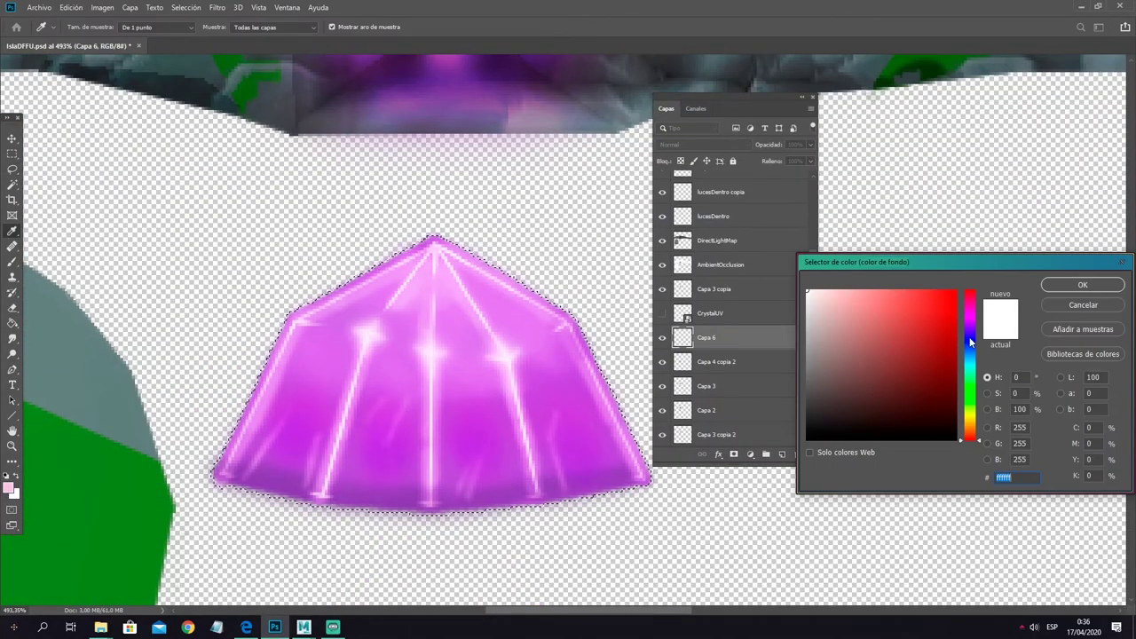
Step: Choose a pale pink colour and fill the crystal's left facet on Capa 6
left_click_drag(969, 337, 969, 339)
key("Return")
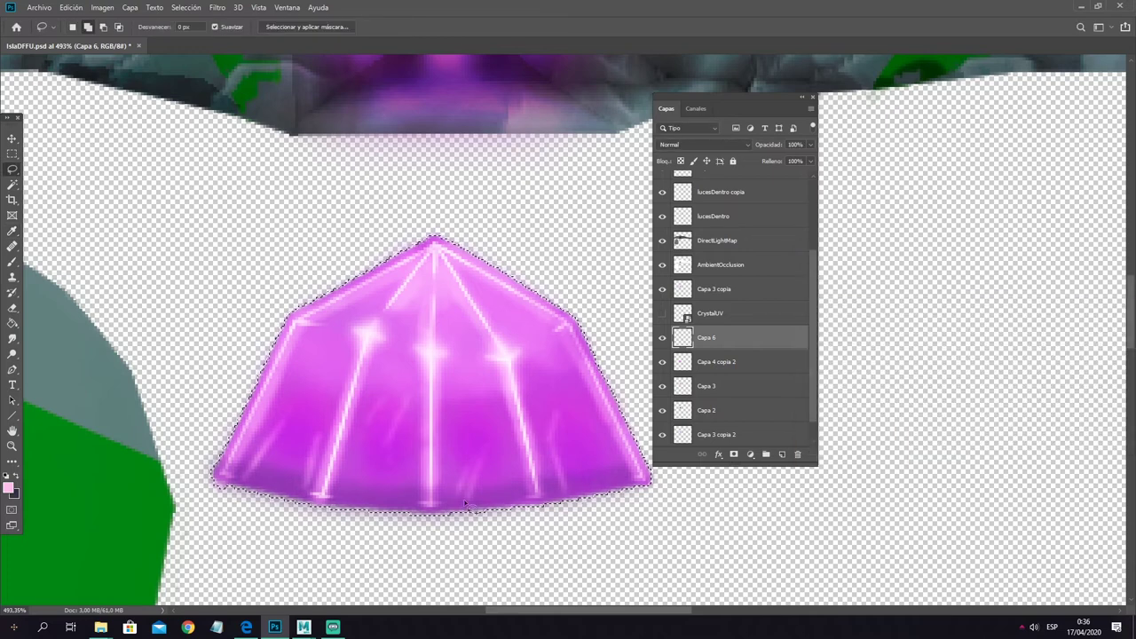
left_click(11, 168)
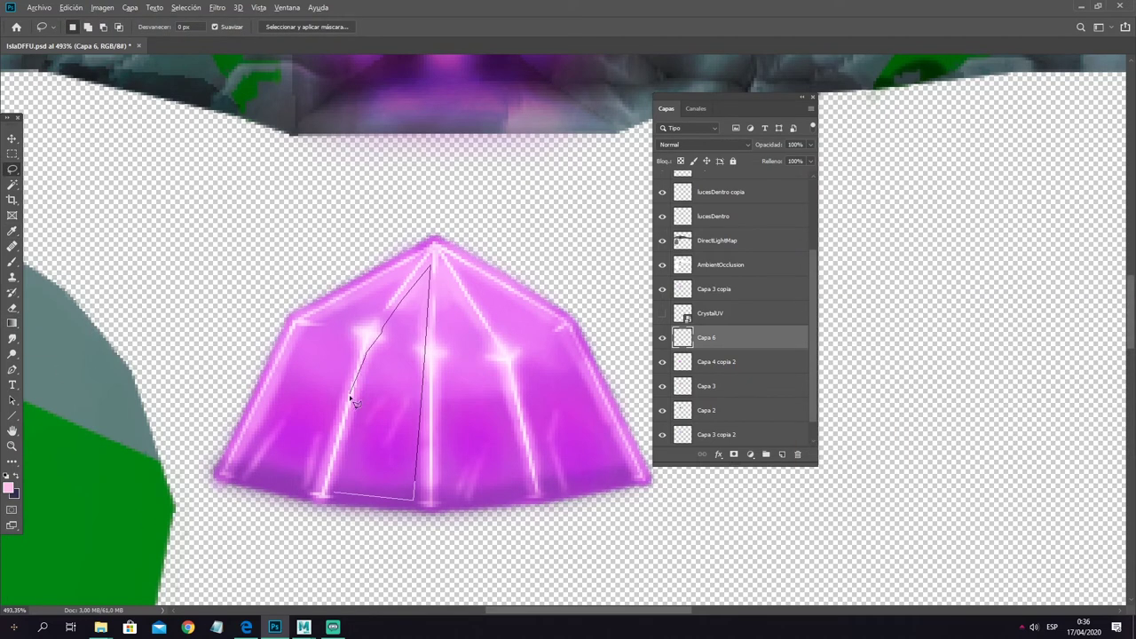
left_click_drag(353, 402, 431, 266)
key("alt+BackSpace")
Step: Fill two more lower crystal facets with pale pink gradients
left_click_drag(448, 464, 444, 484)
key("g")
key("alt+BackSpace")
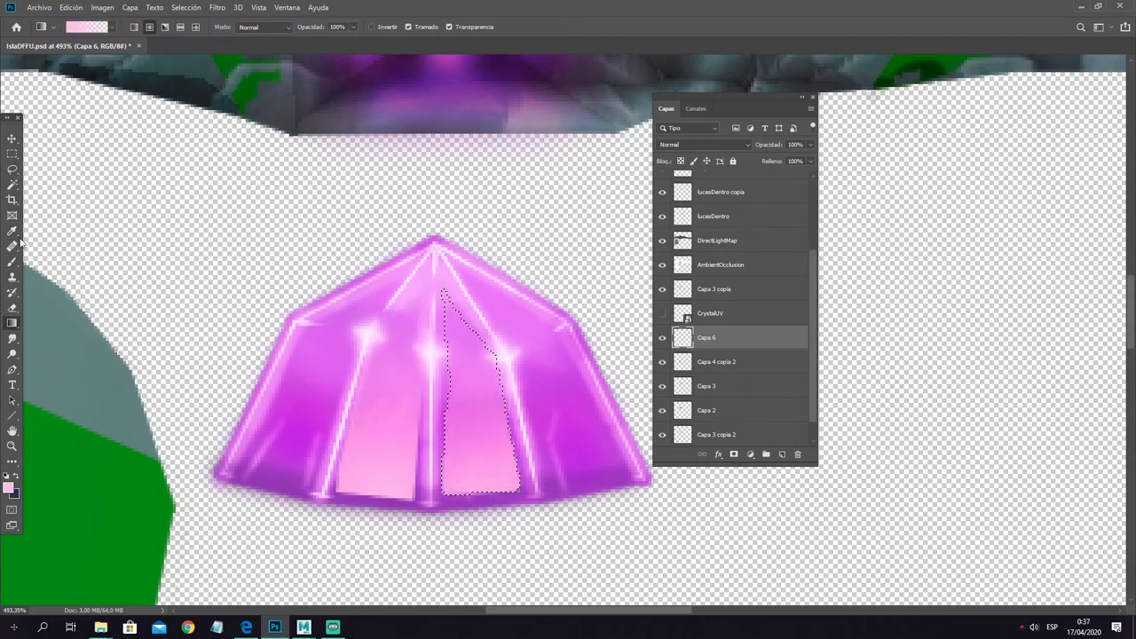
left_click_drag(257, 449, 244, 471)
key("g")
key("alt+BackSpace")
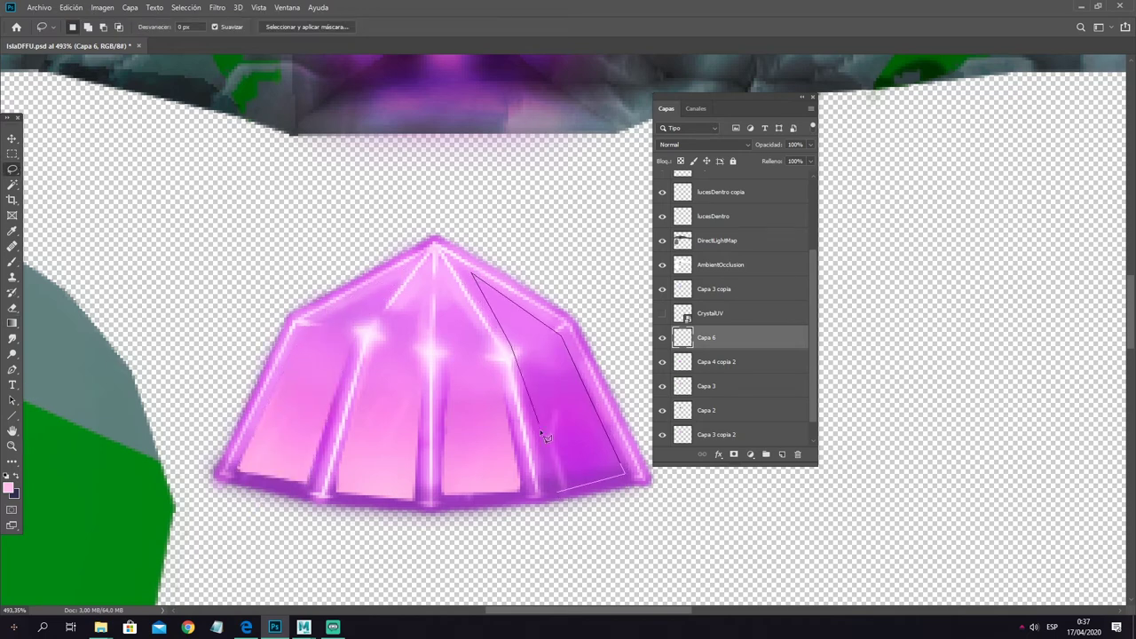
Step: Fill the crystal's right facet with pink and lower the Capa 6 opacity
left_click_drag(543, 435, 537, 418)
key("g")
key("alt+BackSpace")
left_click_drag(769, 144, 762, 164)
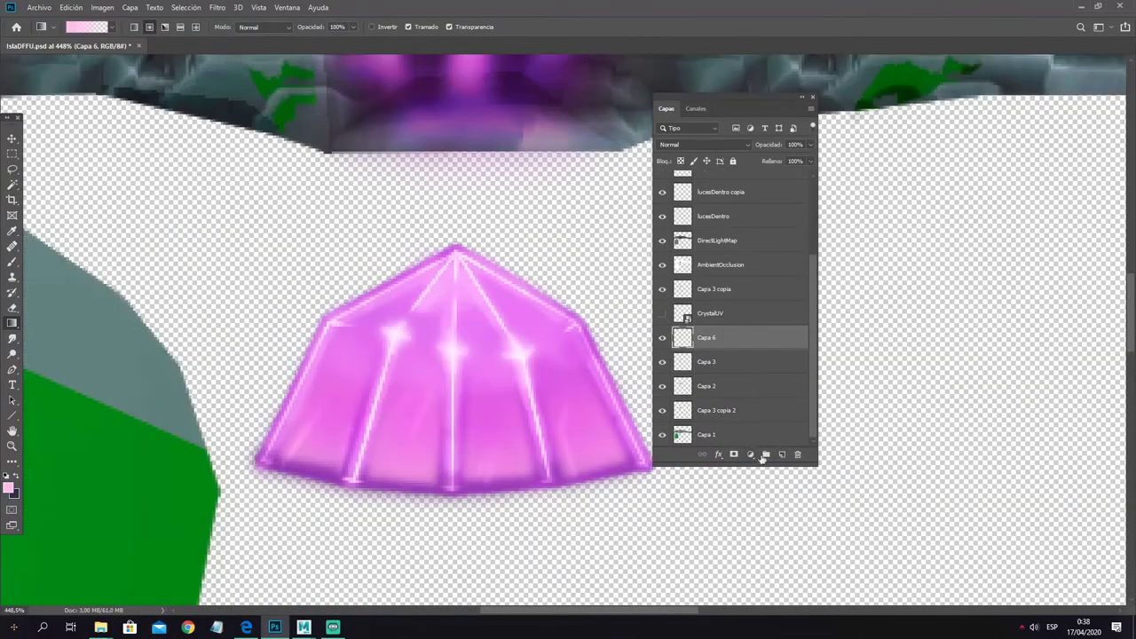
Step: Set a 2 px brush, delete the first rune layer, restore 100% facet opacity, and sample pink
right_click(345, 371, "alt")
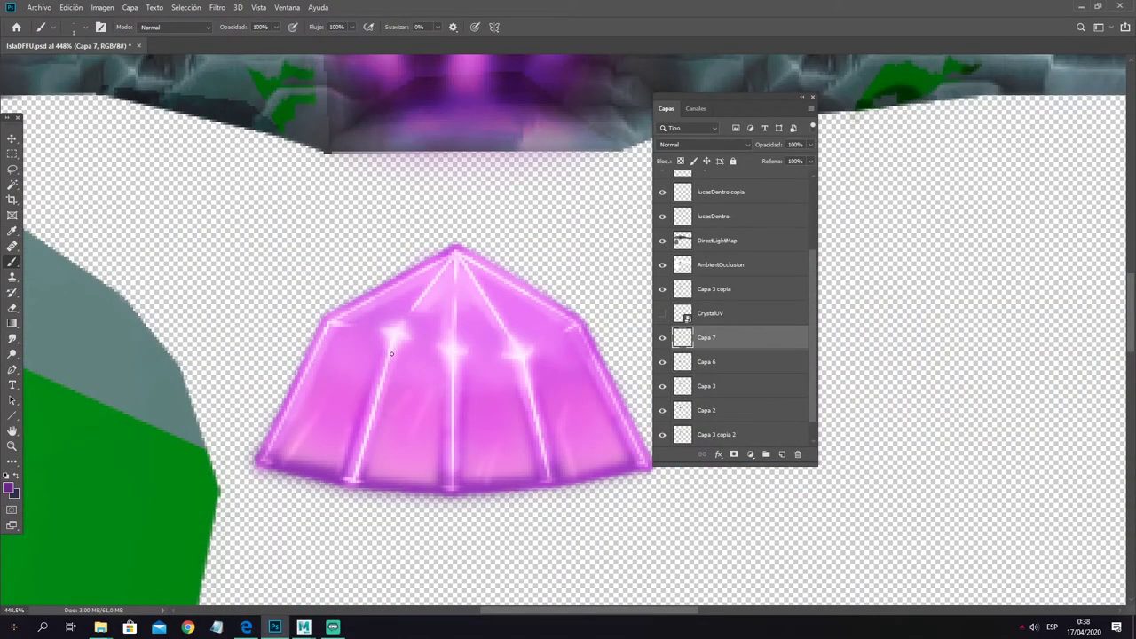
key("Delete")
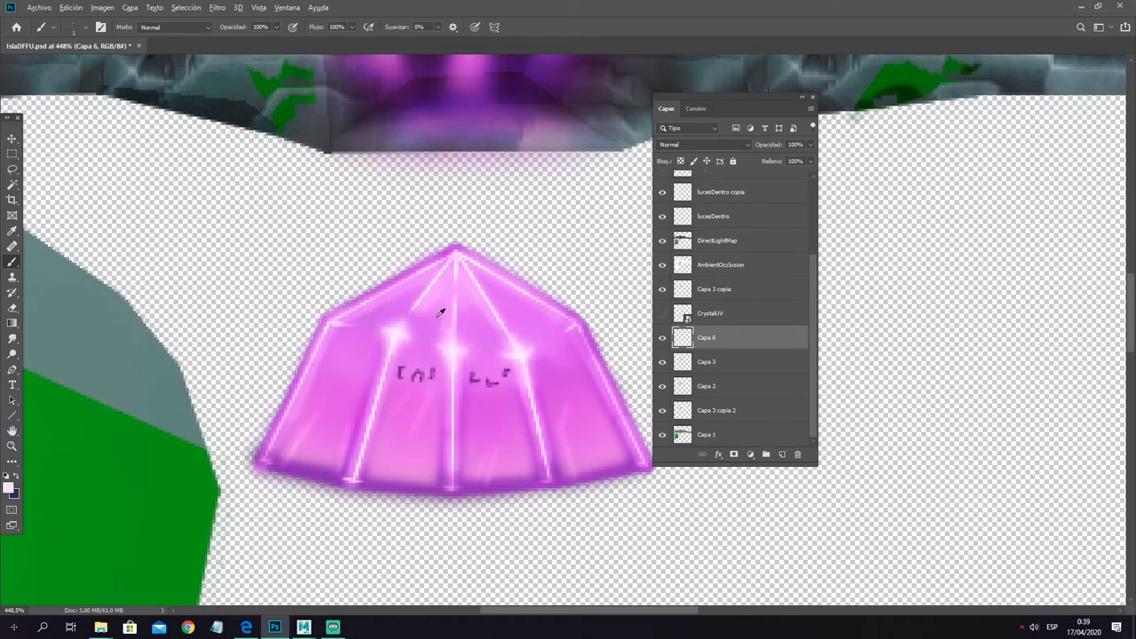
left_click_drag(780, 161, 811, 161)
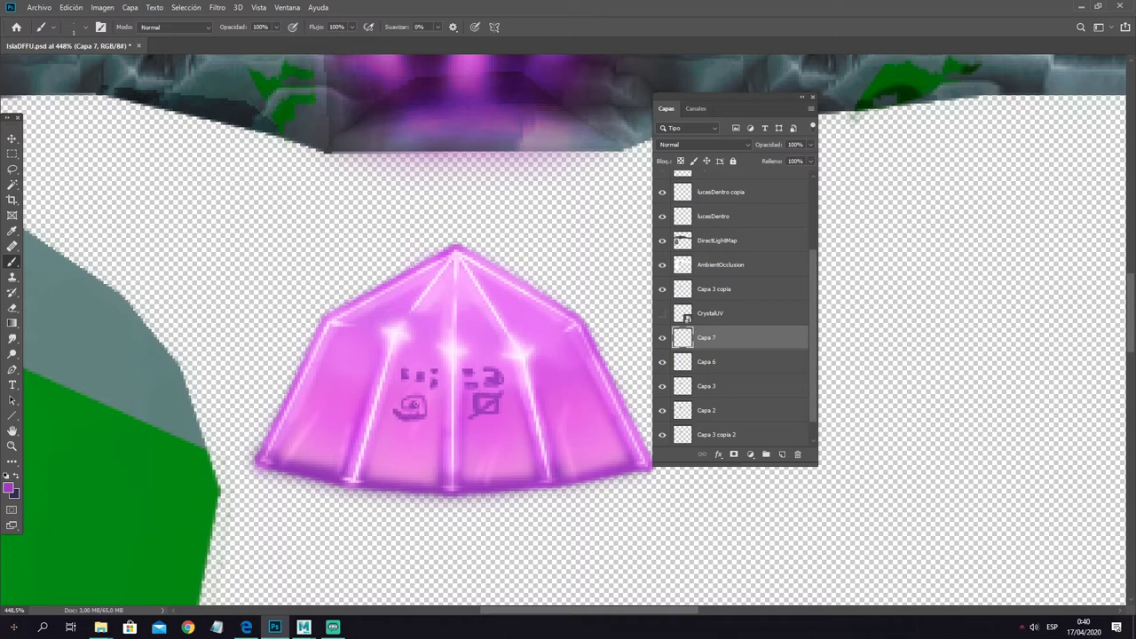
left_click(458, 362, "alt")
scroll(432, 417, "up", 3)
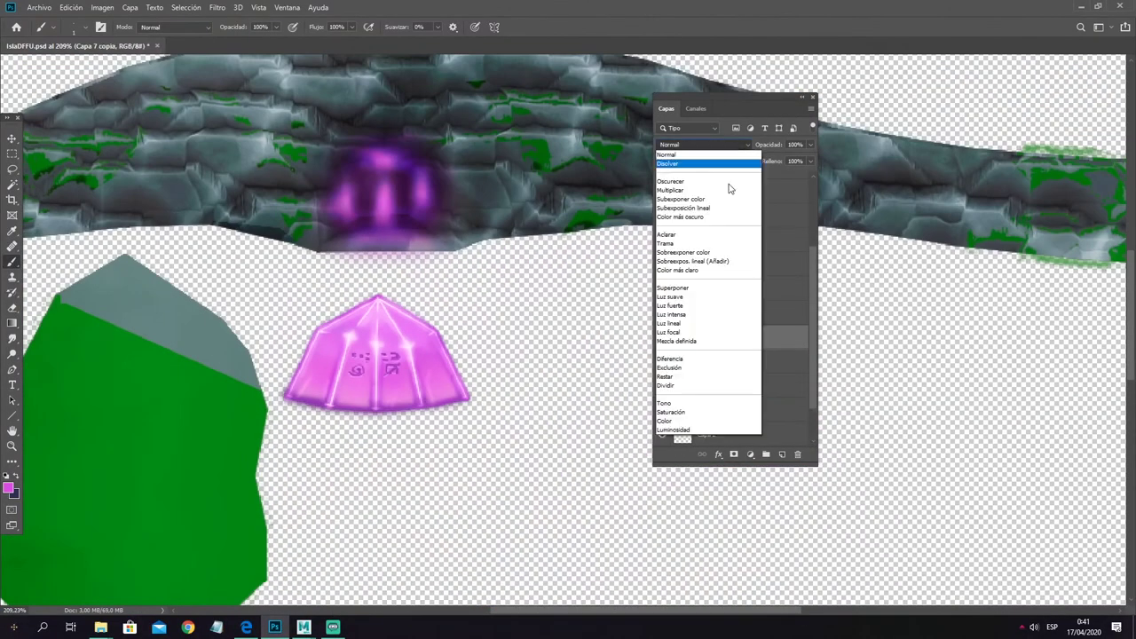
Step: Set the runes layer copy's blend mode to Subexponer color
left_click(721, 287)
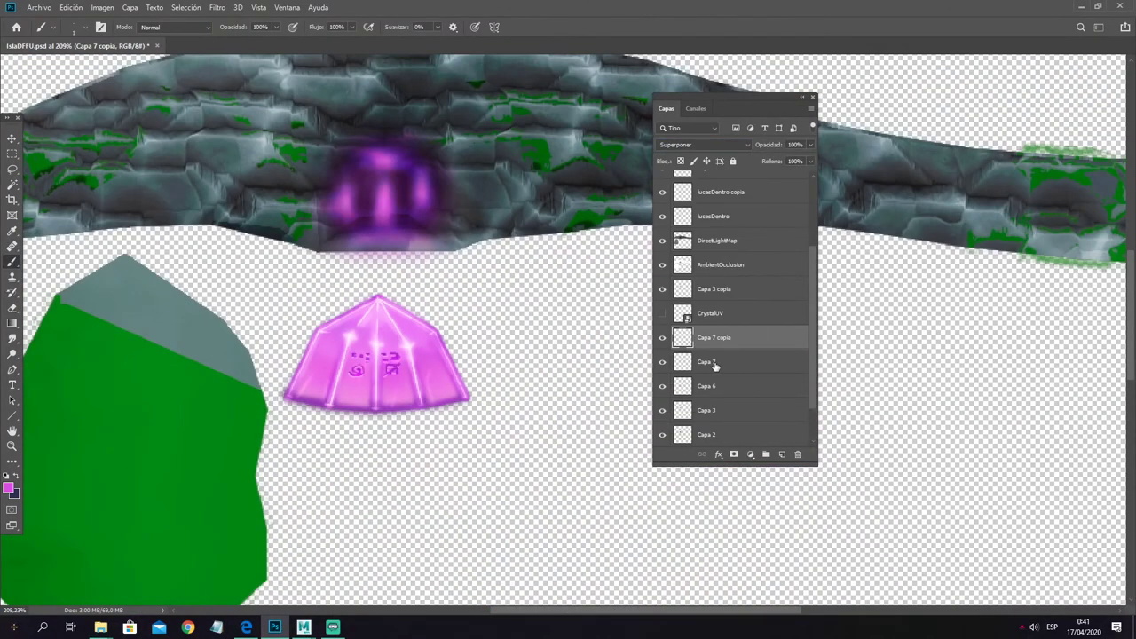
left_click(701, 143)
left_click(702, 197)
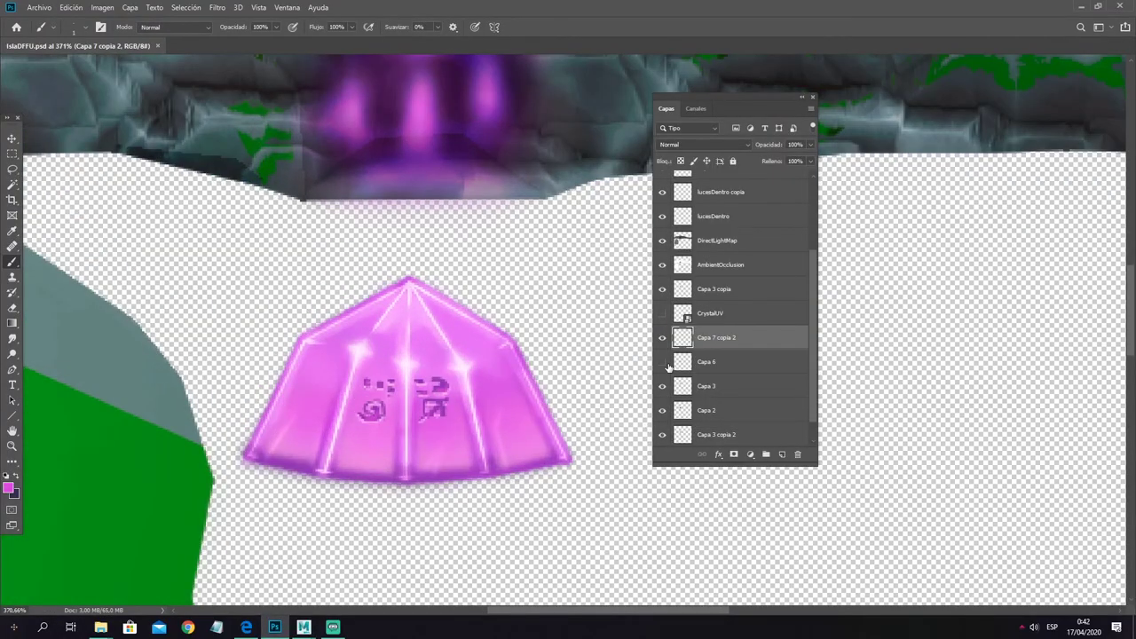
Step: Select the Capa 6 facet light layer with the Smudge tool ready
left_click(669, 362)
key("r")
scroll(417, 333, "up", 3)
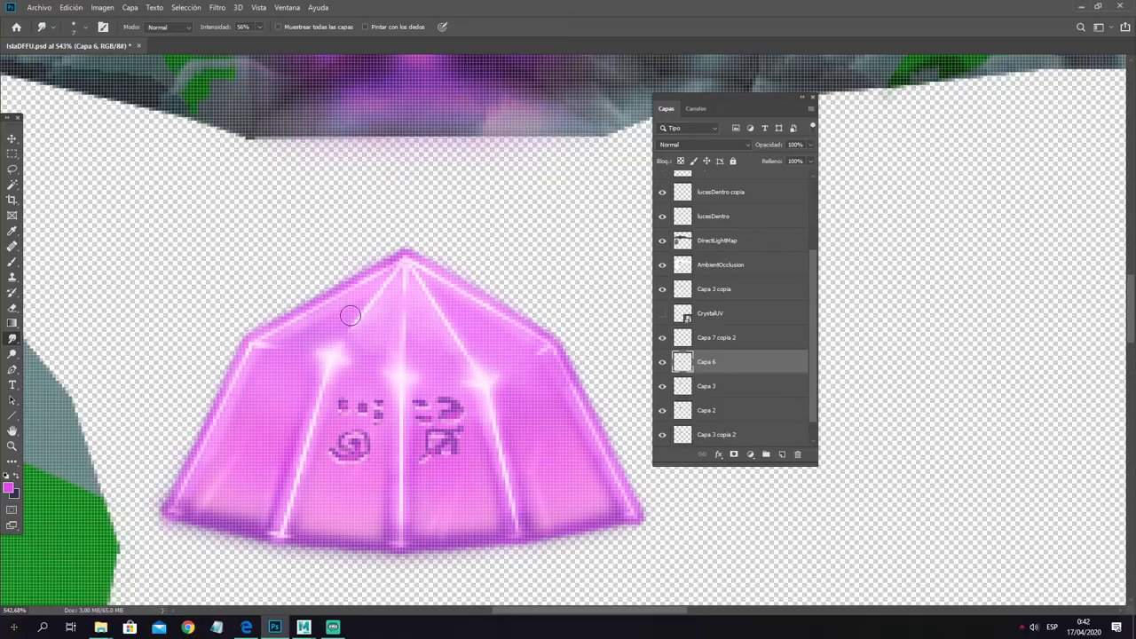